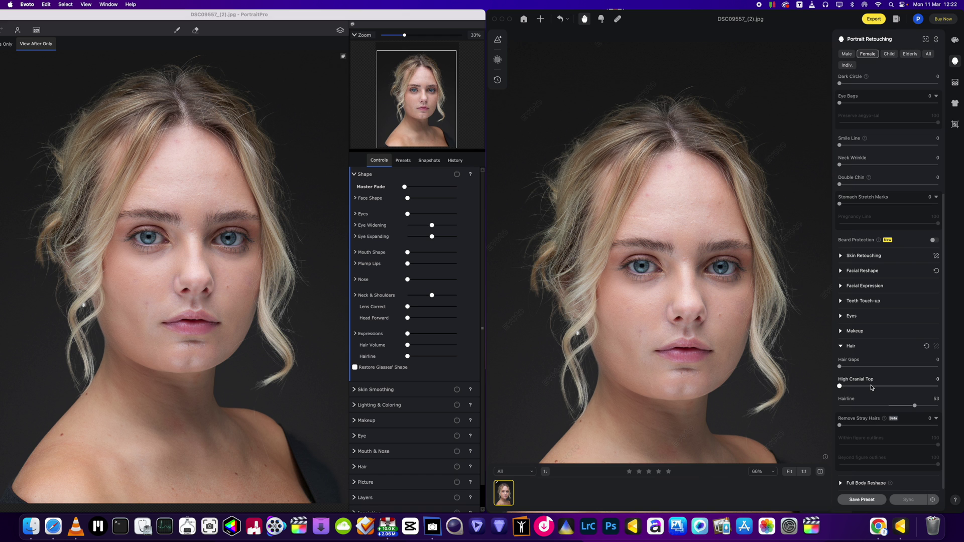
Adjust Evoto's Hairline slider, then reset all Hair settings, including High Cranial Top, to 0
{"action": "left_click", "coordinate": [885, 406]}
{"action": "left_click_drag", "start_coordinate": [886, 406], "coordinate": [887, 406]}
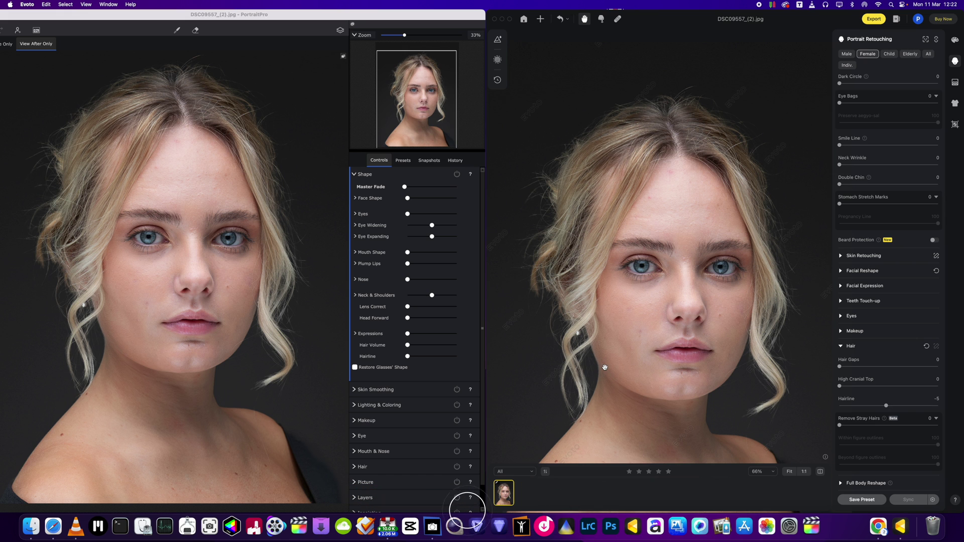
{"action": "left_click", "coordinate": [926, 346]}
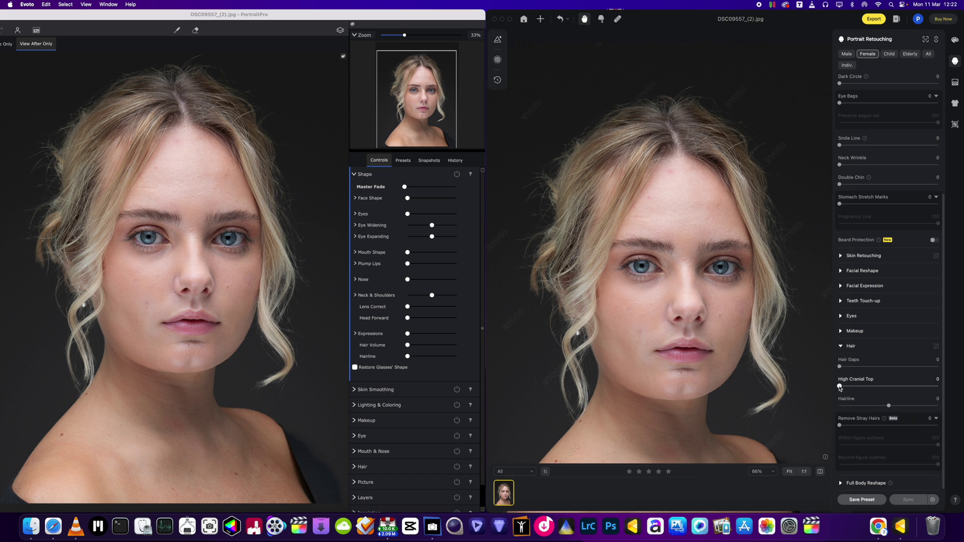
{"action": "mouse_move", "coordinate": [839, 387]}
{"action": "left_mouse_down"}
{"action": "mouse_move", "coordinate": [922, 388]}
{"action": "mouse_move", "coordinate": [869, 390]}
{"action": "mouse_move", "coordinate": [938, 392]}
{"action": "mouse_move", "coordinate": [962, 407]}
{"action": "mouse_move", "coordinate": [831, 395]}
{"action": "left_mouse_up"}
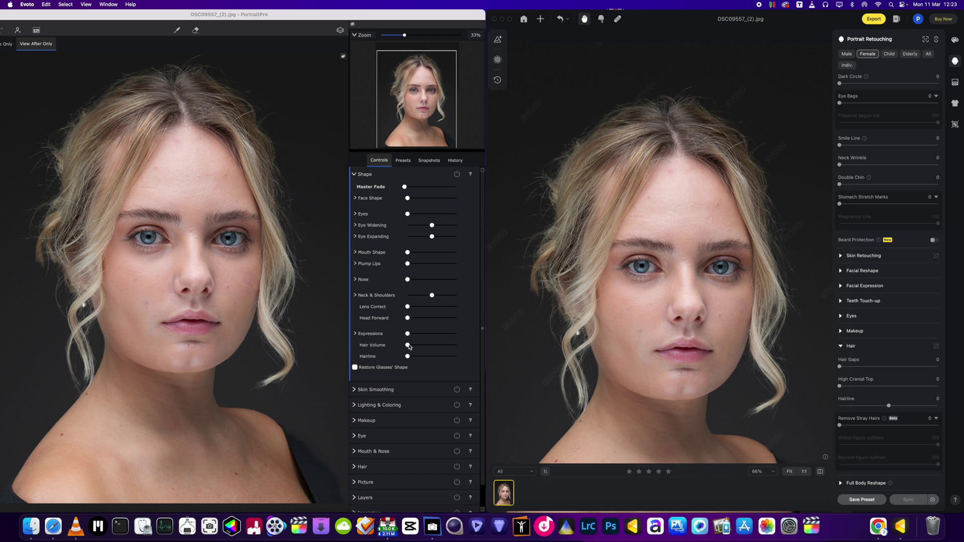
Raise PortraitPro's Hair Volume to its maximum of 100
{"action": "left_click_drag", "start_coordinate": [409, 347], "coordinate": [442, 349]}
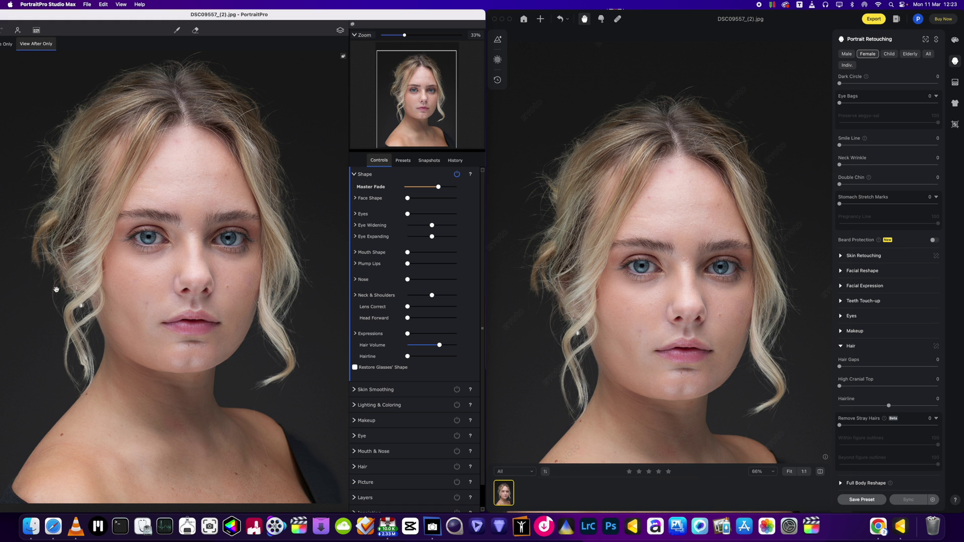
{"action": "left_click", "coordinate": [437, 349]}
{"action": "left_click_drag", "start_coordinate": [440, 348], "coordinate": [491, 353]}
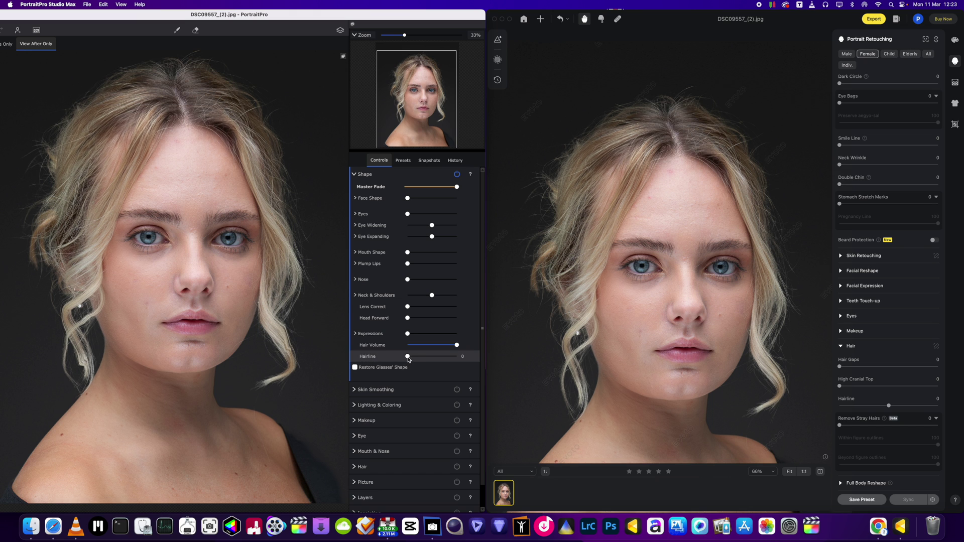
Test Hairline in both apps, return PortraitPro's Hairline to 0, and start Evoto's Hair Gaps
{"action": "left_click_drag", "start_coordinate": [408, 358], "coordinate": [429, 360]}
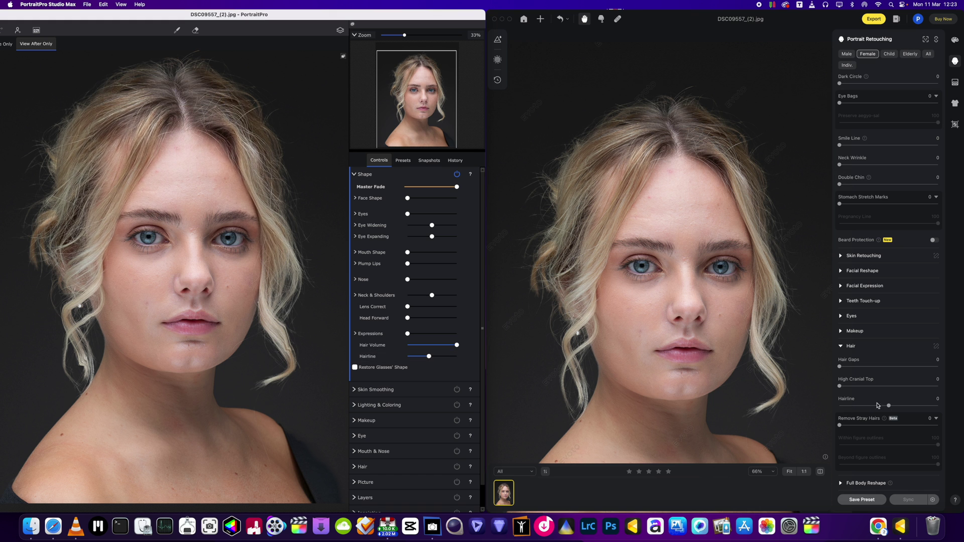
{"action": "mouse_move", "coordinate": [887, 406]}
{"action": "left_mouse_down"}
{"action": "mouse_move", "coordinate": [844, 405]}
{"action": "mouse_move", "coordinate": [928, 407]}
{"action": "mouse_move", "coordinate": [847, 408]}
{"action": "mouse_move", "coordinate": [889, 408]}
{"action": "left_mouse_up"}
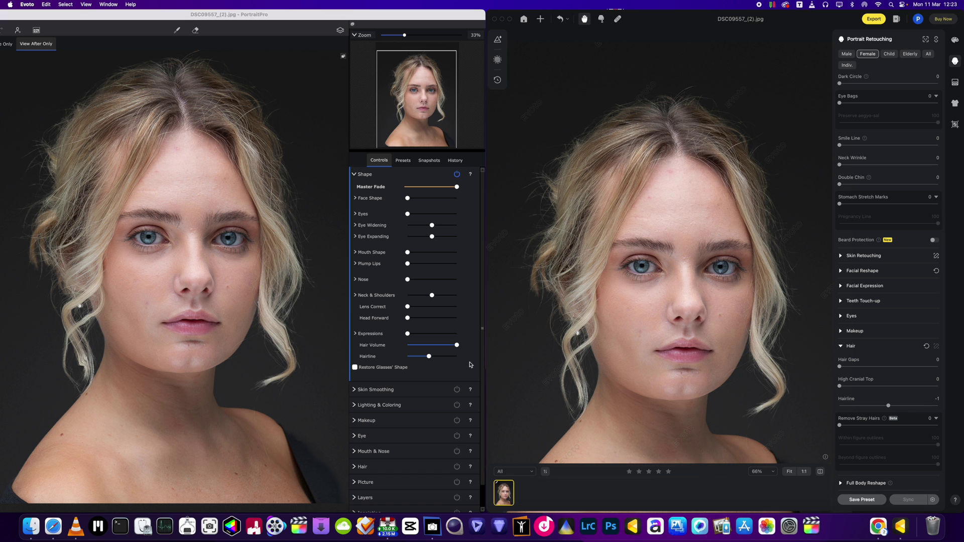
{"action": "left_click", "coordinate": [431, 360]}
{"action": "left_click_drag", "start_coordinate": [424, 361], "coordinate": [395, 360]}
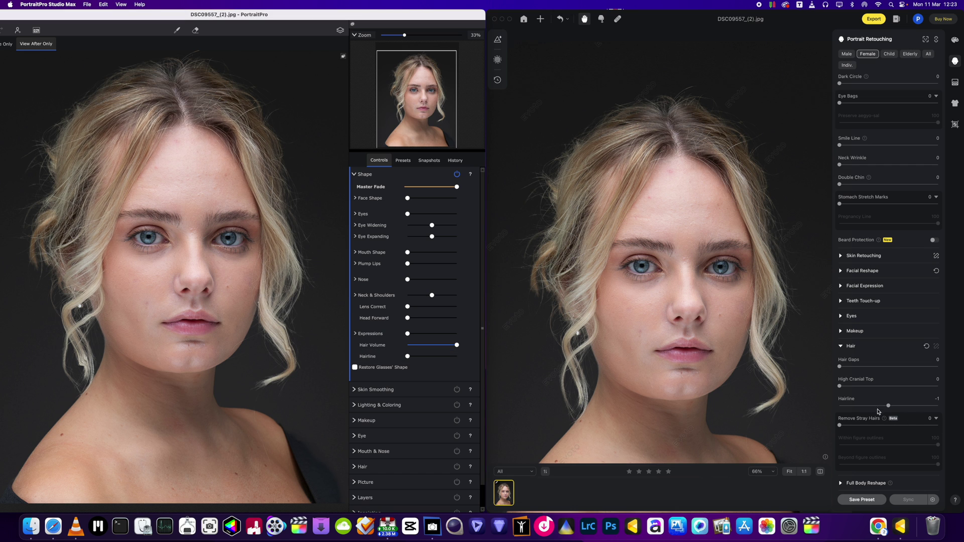
{"action": "left_click", "coordinate": [842, 369]}
{"action": "mouse_move", "coordinate": [842, 368]}
{"action": "left_mouse_down"}
{"action": "mouse_move", "coordinate": [924, 377]}
{"action": "mouse_move", "coordinate": [824, 372]}
{"action": "left_mouse_up"}
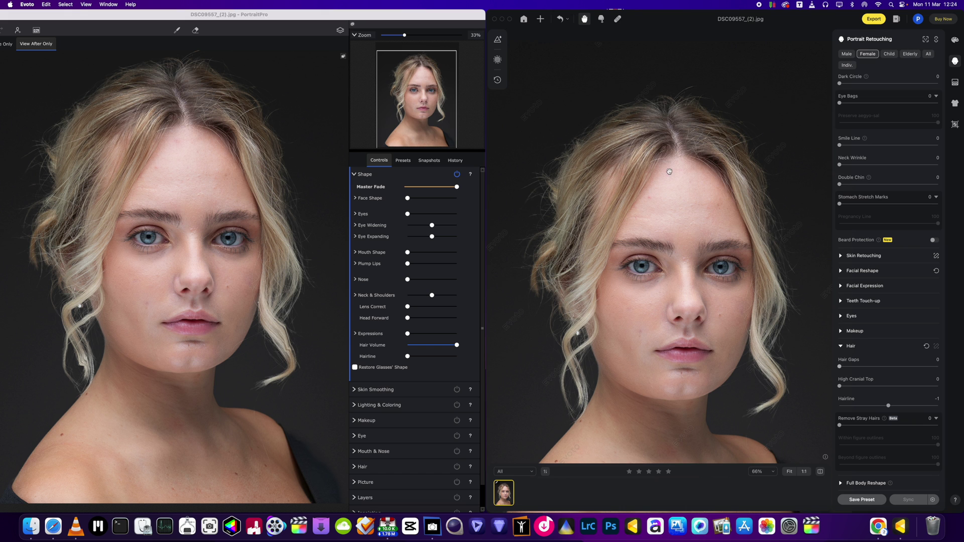
Compare Evoto's Hair Gaps at half and moderate strength, set it to 0, and collapse Hair
{"action": "left_click_drag", "start_coordinate": [848, 367], "coordinate": [894, 370]}
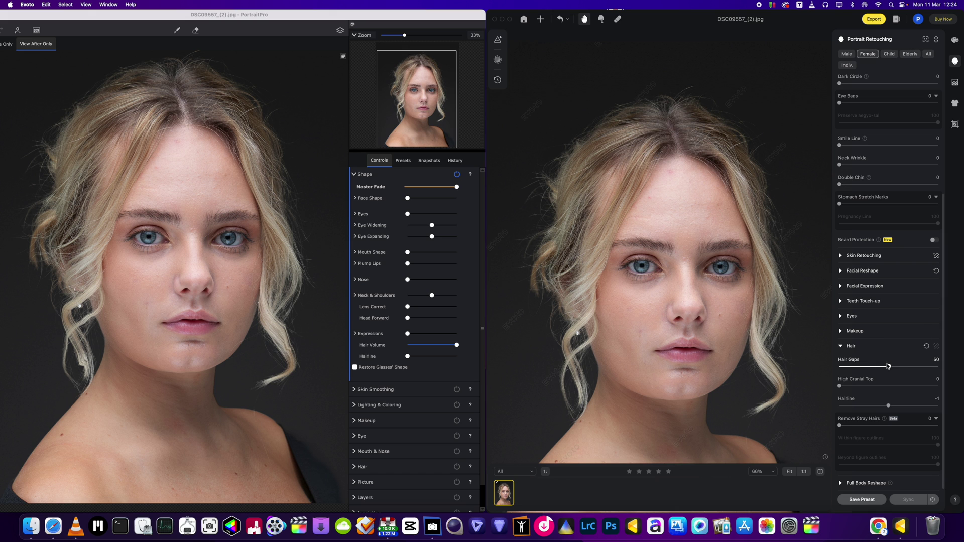
{"action": "left_click_drag", "start_coordinate": [888, 368], "coordinate": [837, 367]}
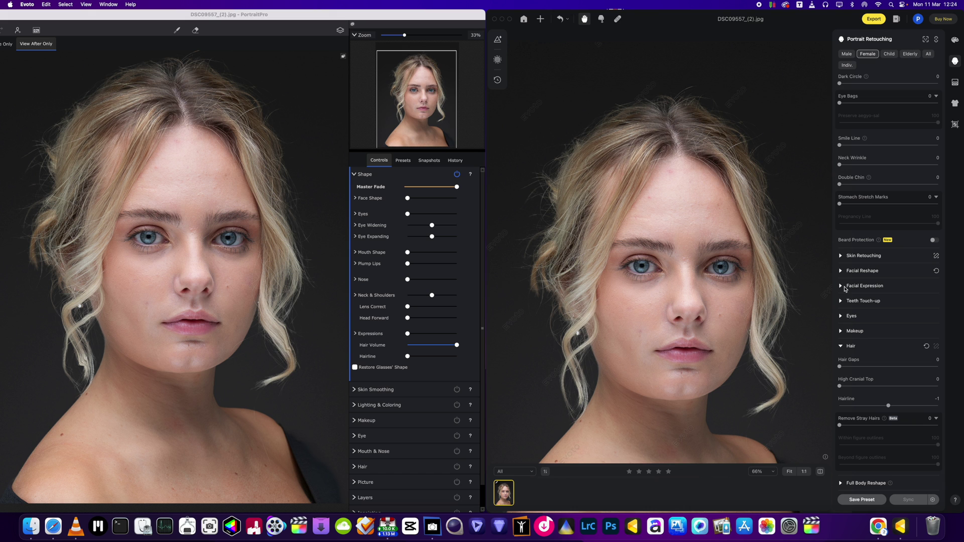
{"action": "left_click_drag", "start_coordinate": [840, 367], "coordinate": [867, 368]}
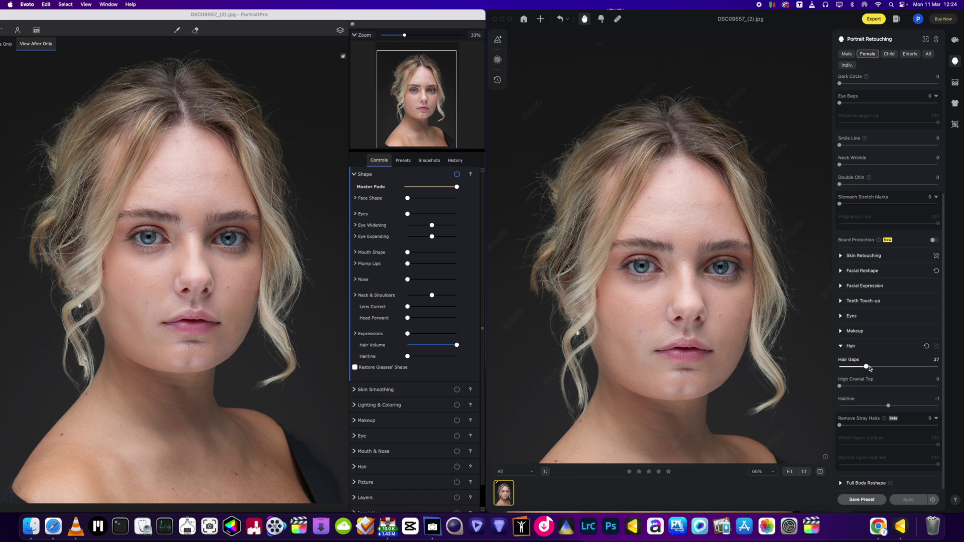
{"action": "left_click_drag", "start_coordinate": [867, 368], "coordinate": [836, 373]}
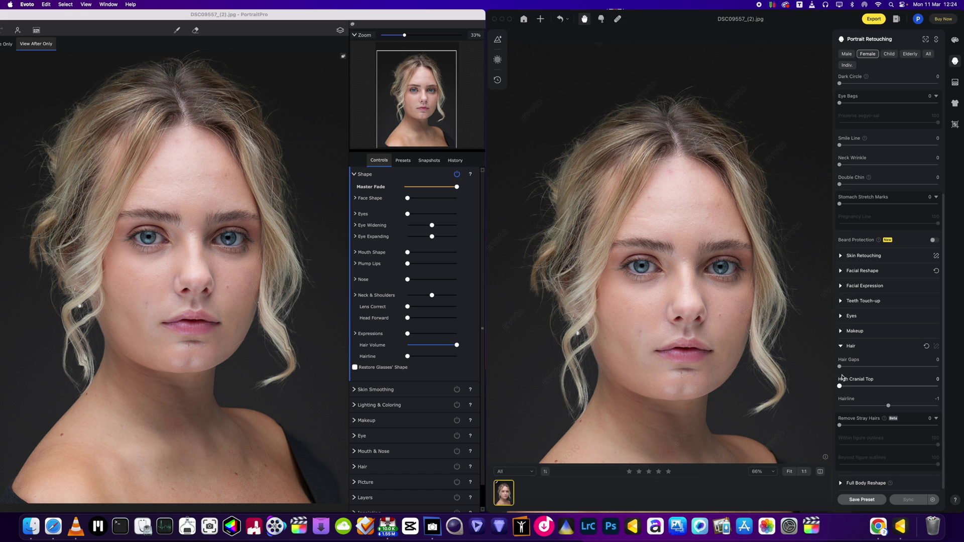
{"action": "left_click", "coordinate": [851, 346]}
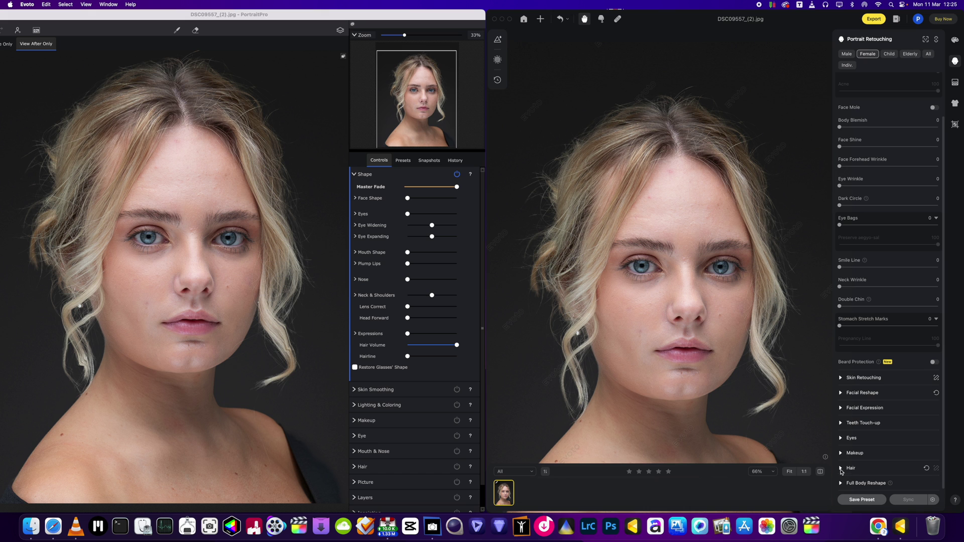
Scroll PortraitPro's Controls panel down and expand the Hair section with its colour options
{"action": "left_click", "coordinate": [841, 468]}
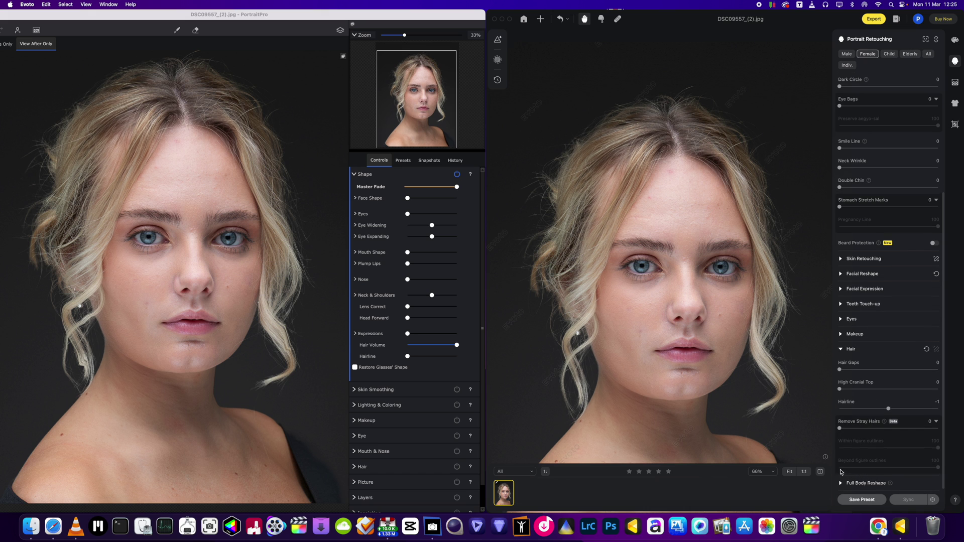
{"action": "left_click", "coordinate": [841, 347]}
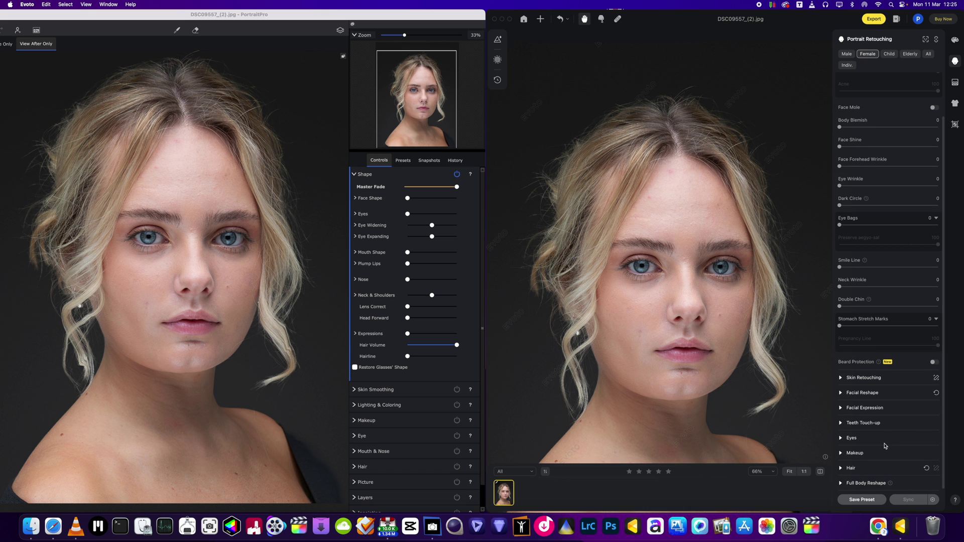
{"action": "scroll", "coordinate": [374, 350], "scroll_direction": "down", "scroll_amount": 1}
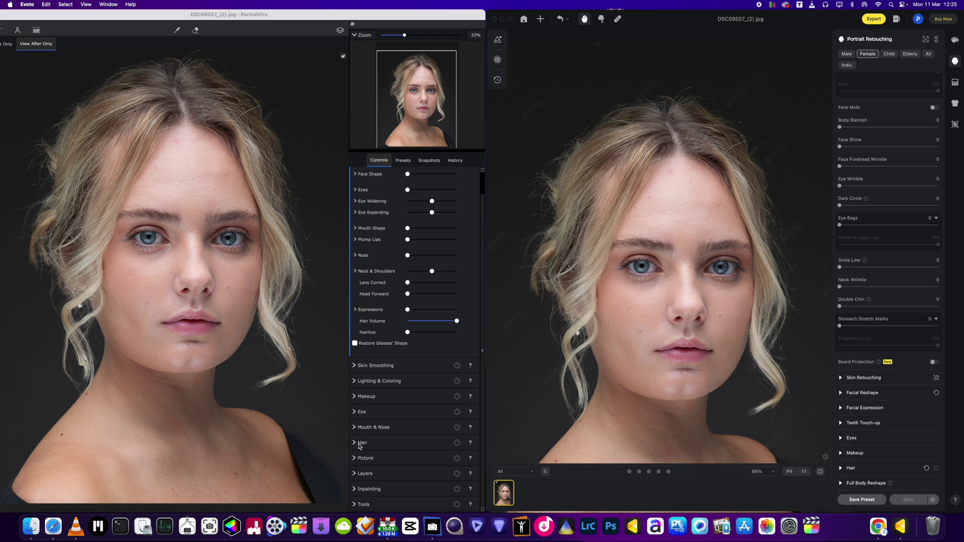
{"action": "left_click", "coordinate": [353, 443]}
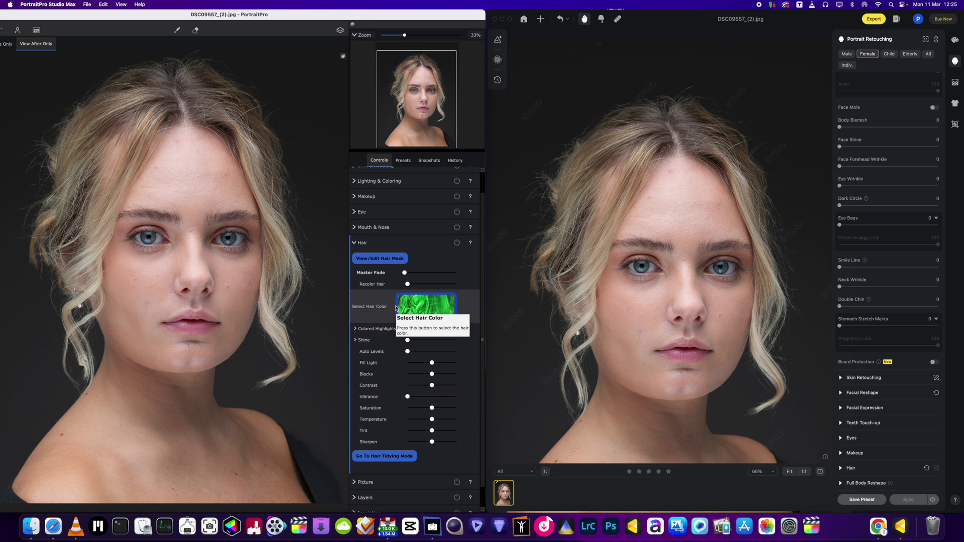
Preview hair colour presets: Ash, Chocolate, Caramel and Dark caramel blonde, then Light amber, Light and Light bronze brown
{"action": "left_click", "coordinate": [415, 319]}
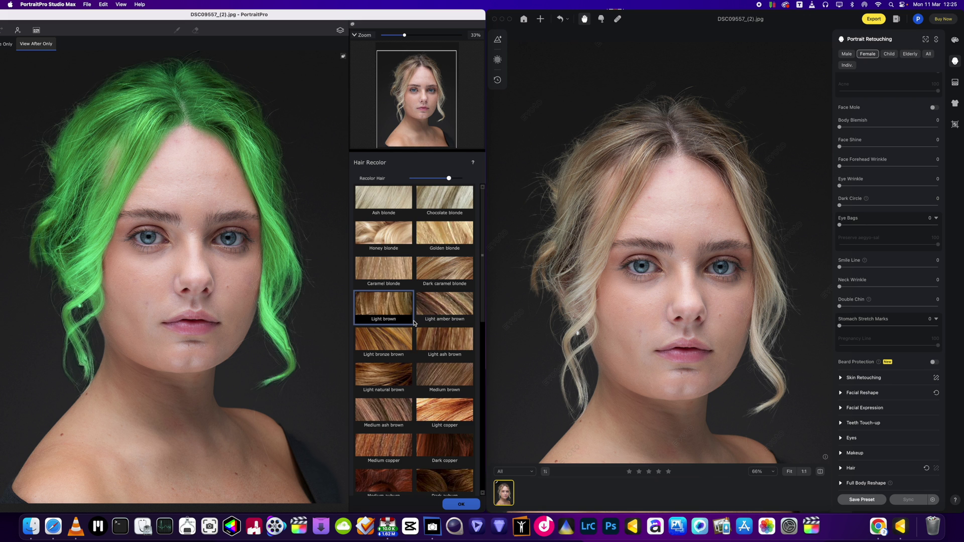
{"action": "left_click", "coordinate": [417, 315]}
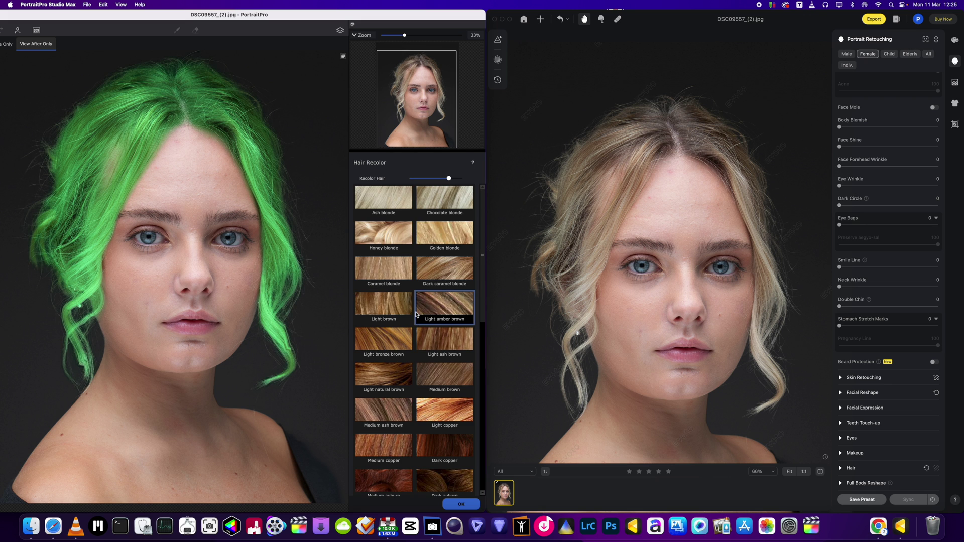
{"action": "left_click", "coordinate": [385, 215]}
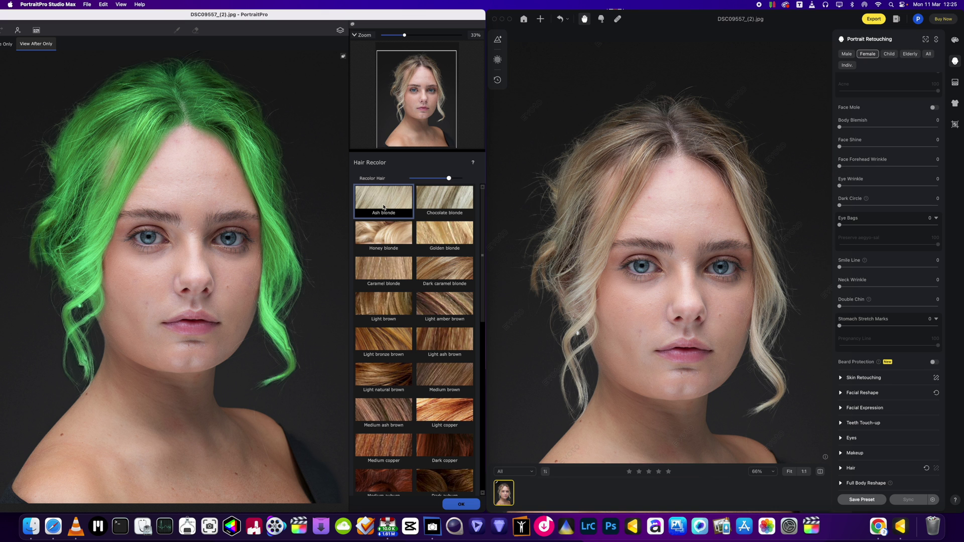
{"action": "left_click", "coordinate": [387, 215]}
{"action": "left_click", "coordinate": [440, 205]}
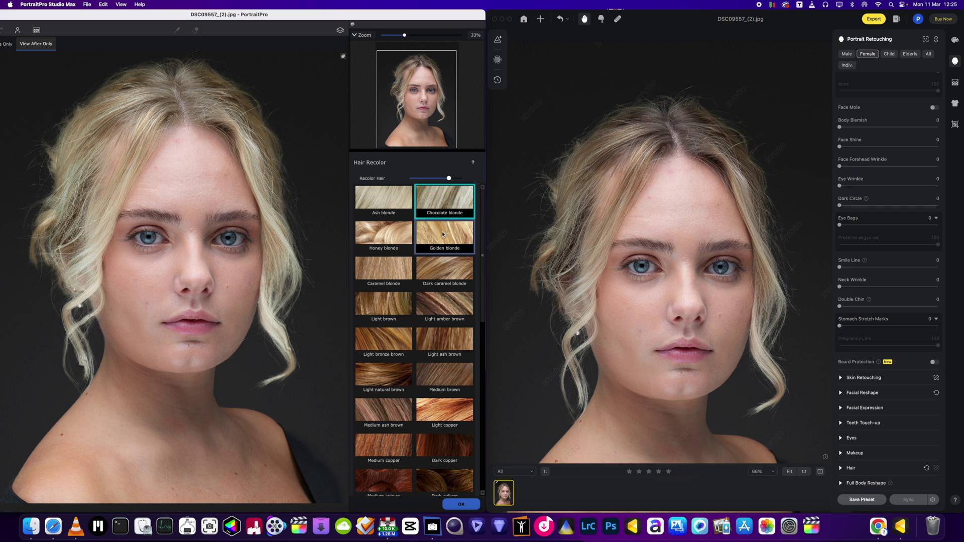
{"action": "left_click", "coordinate": [384, 271]}
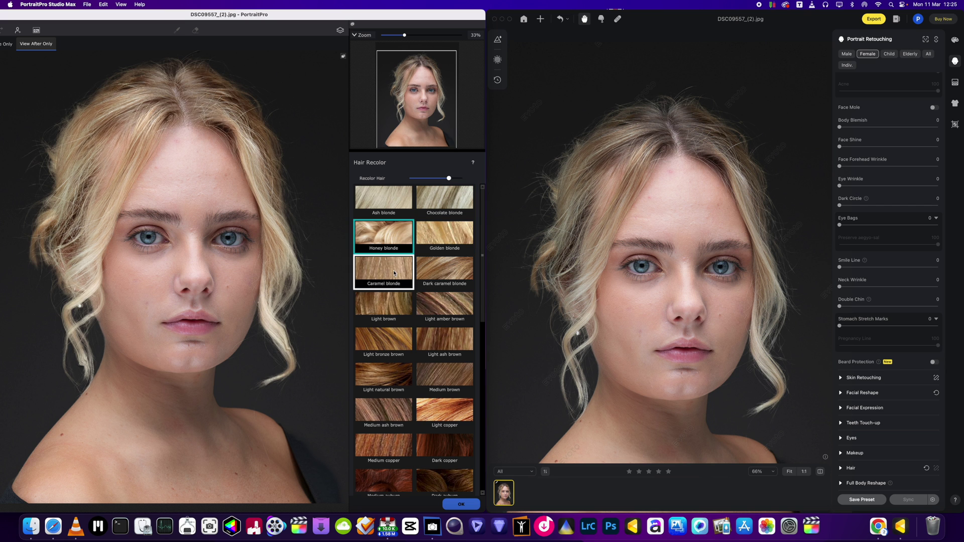
{"action": "left_click", "coordinate": [436, 276]}
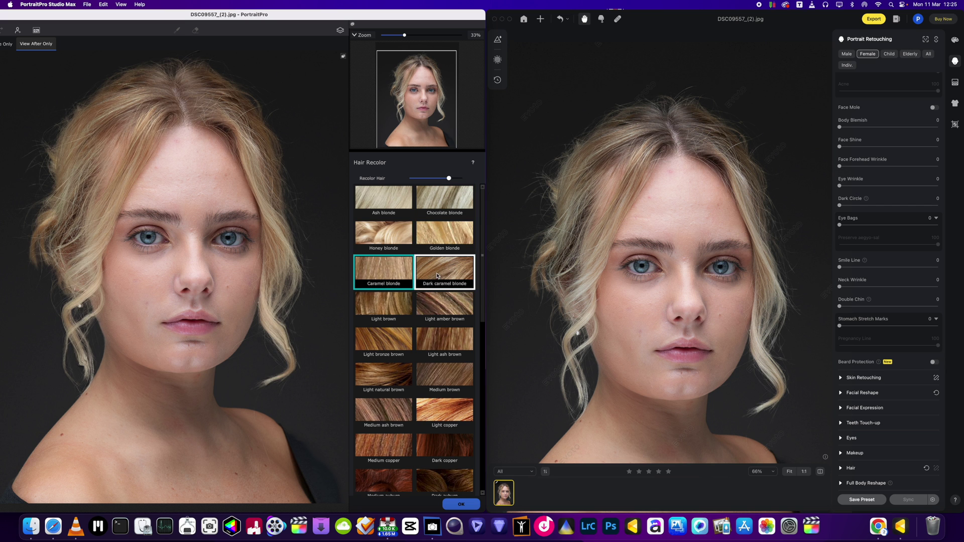
{"action": "left_click", "coordinate": [436, 313]}
{"action": "left_click", "coordinate": [401, 320]}
{"action": "left_click", "coordinate": [397, 341]}
Try Blue and Gray blue, raise Recolor Hair slightly, then settle on Peppermint green via Pale green
{"action": "scroll", "coordinate": [427, 341], "scroll_direction": "down", "scroll_amount": 3}
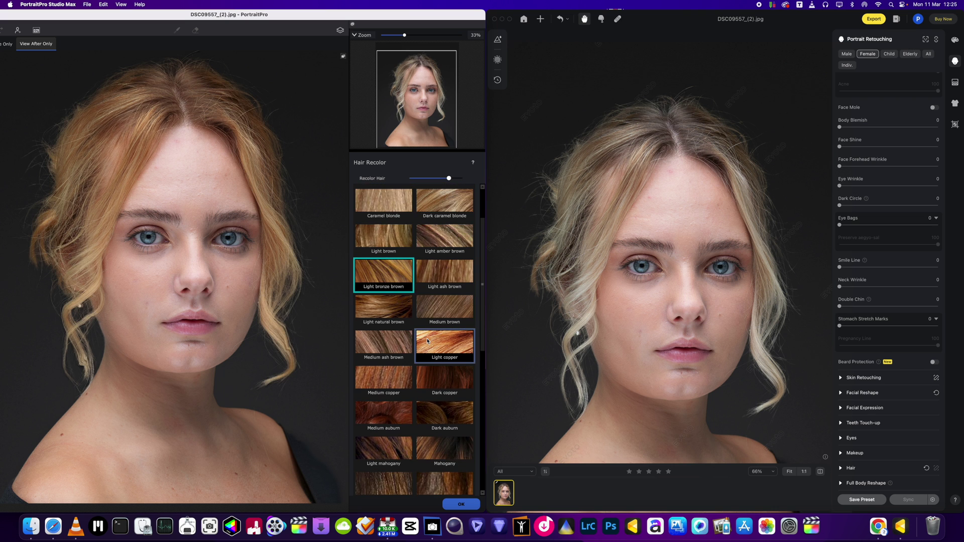
{"action": "scroll", "coordinate": [427, 341], "scroll_direction": "down", "scroll_amount": 10}
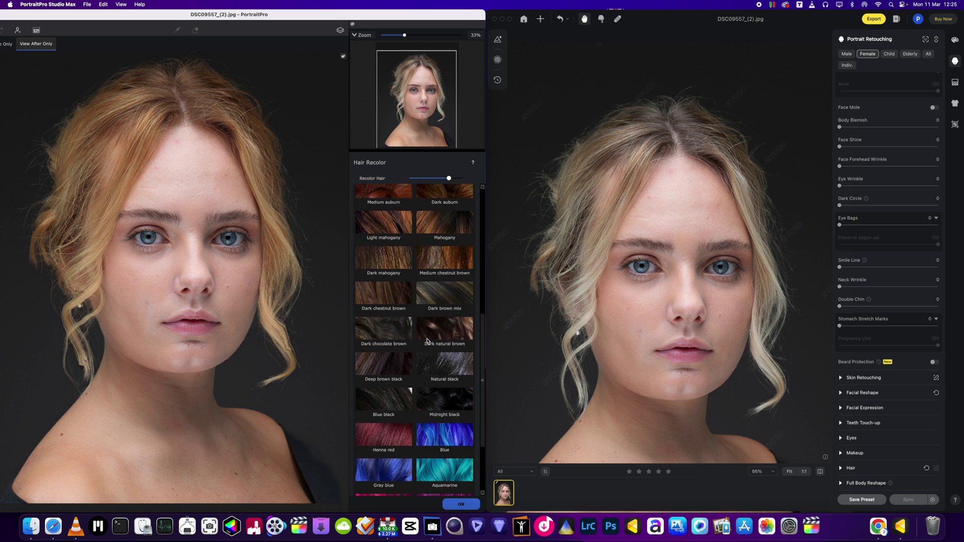
{"action": "scroll", "coordinate": [432, 352], "scroll_direction": "down", "scroll_amount": 3}
{"action": "left_click", "coordinate": [438, 362]}
{"action": "scroll", "coordinate": [436, 365], "scroll_direction": "down", "scroll_amount": 2}
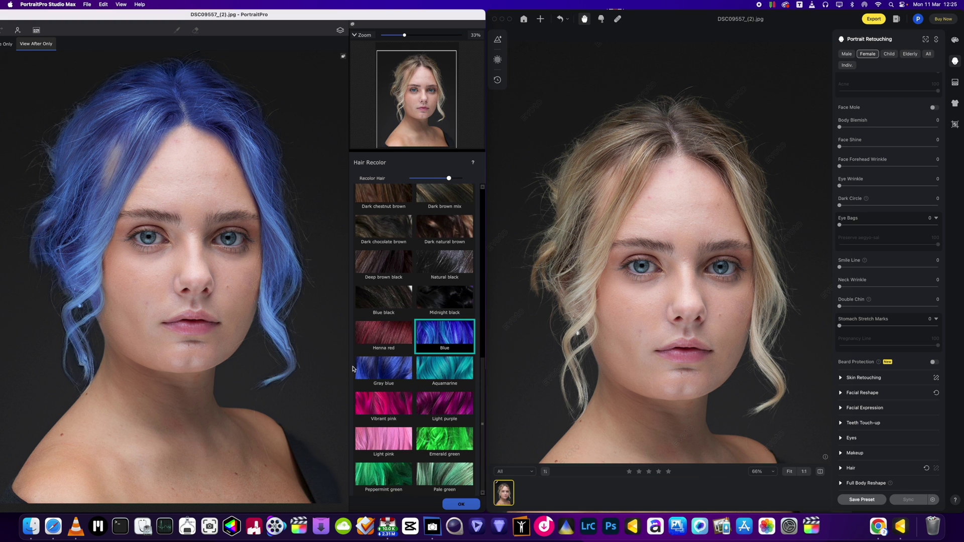
{"action": "left_click", "coordinate": [377, 374]}
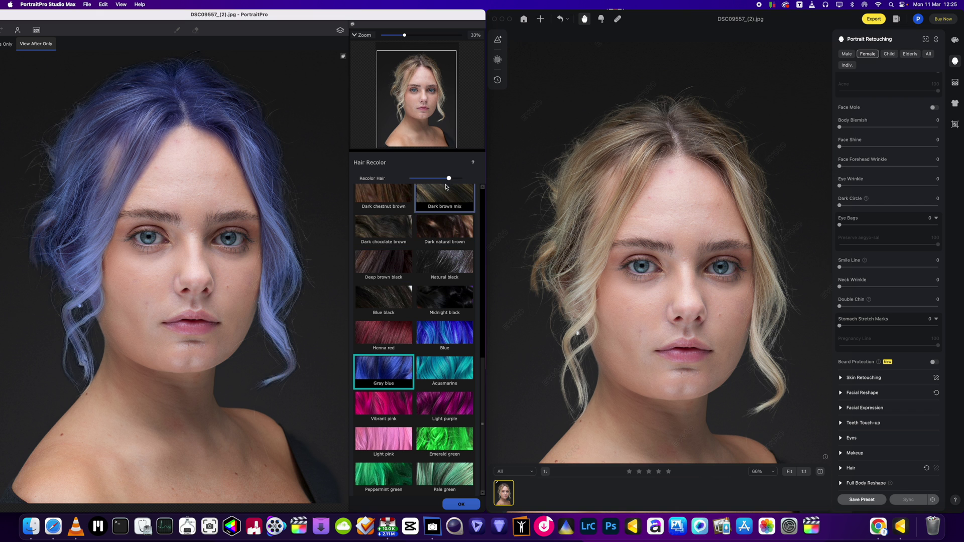
{"action": "left_click_drag", "start_coordinate": [450, 178], "coordinate": [427, 178]}
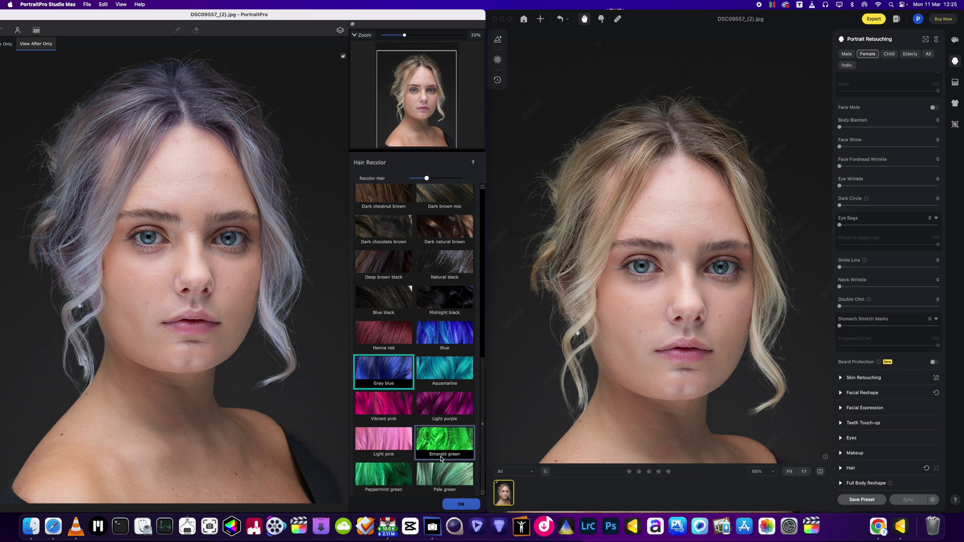
{"action": "left_click", "coordinate": [425, 474]}
{"action": "left_click", "coordinate": [390, 475]}
{"action": "scroll", "coordinate": [409, 308], "scroll_direction": "up", "scroll_amount": 5}
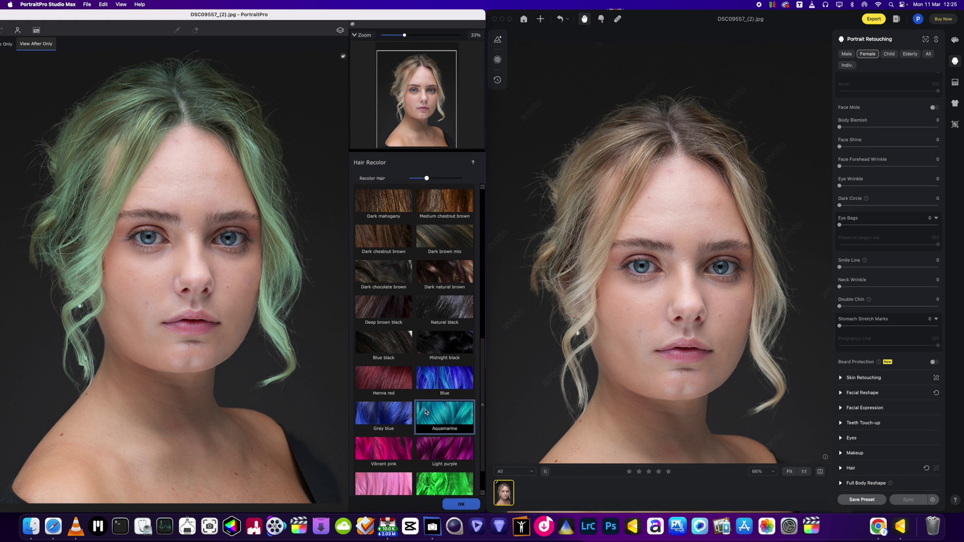
{"action": "left_click", "coordinate": [462, 504]}
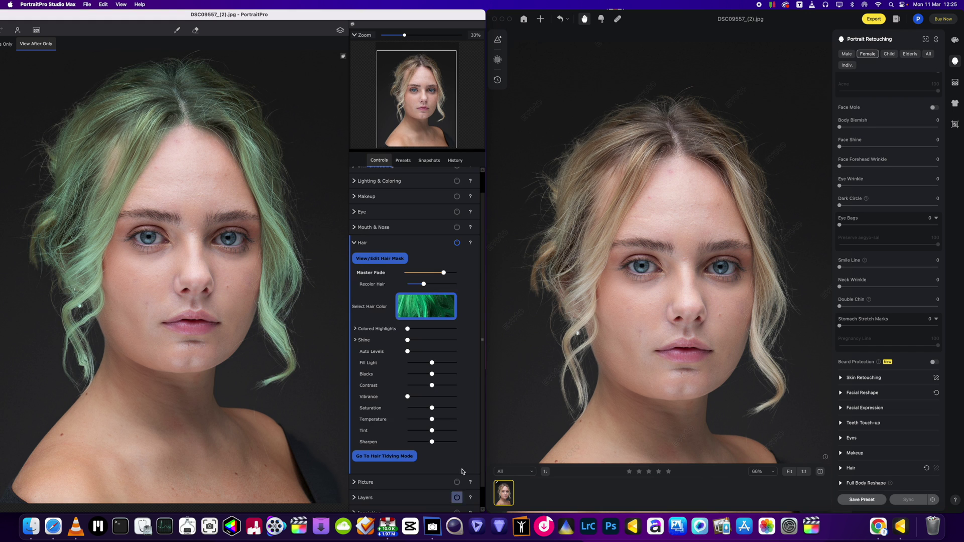
Switch off the hair recolour, then set hair Temperature to -15 and Fill Light to 35
{"action": "left_click", "coordinate": [457, 243]}
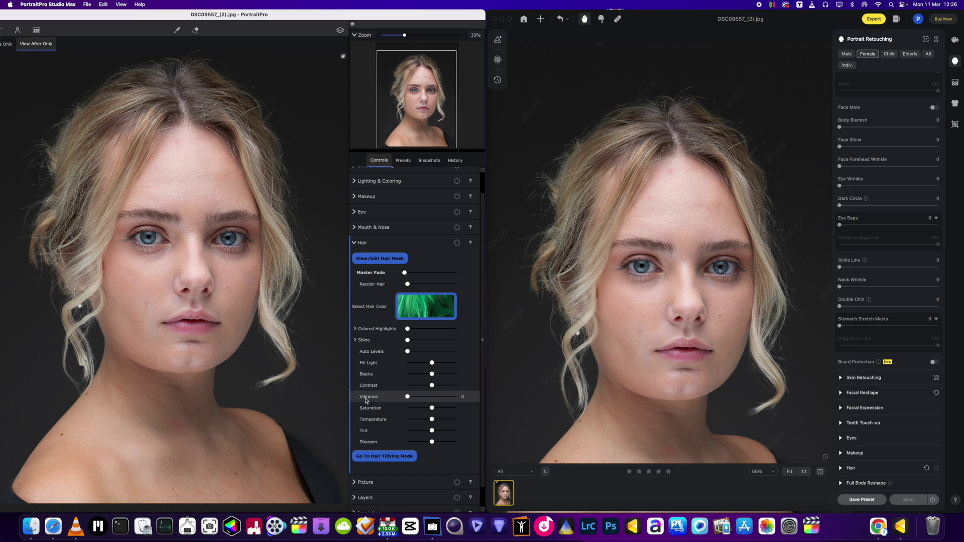
{"action": "left_click_drag", "start_coordinate": [434, 422], "coordinate": [429, 423]}
{"action": "mouse_move", "coordinate": [433, 363]}
{"action": "left_mouse_down"}
{"action": "mouse_move", "coordinate": [452, 367]}
{"action": "mouse_move", "coordinate": [432, 365]}
{"action": "left_mouse_up"}
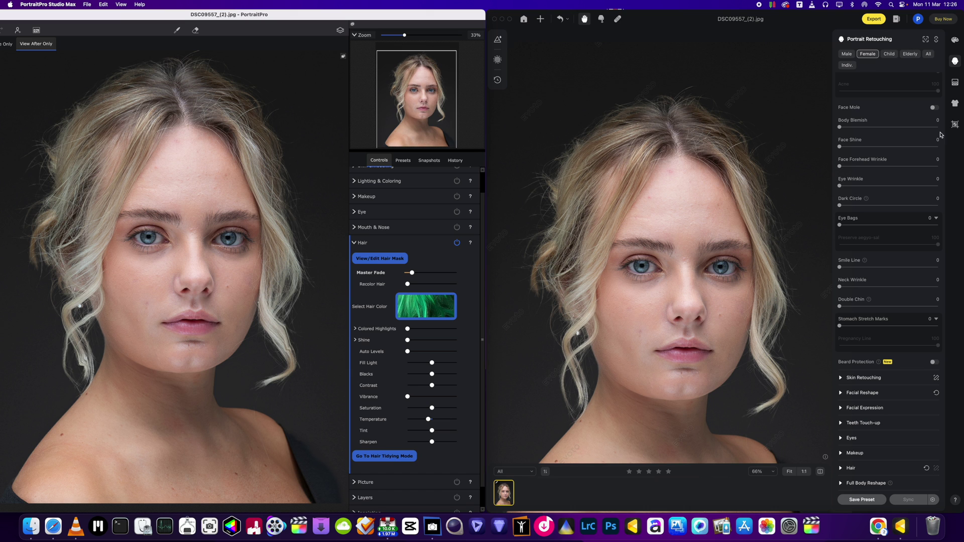
{"action": "left_click", "coordinate": [956, 39]}
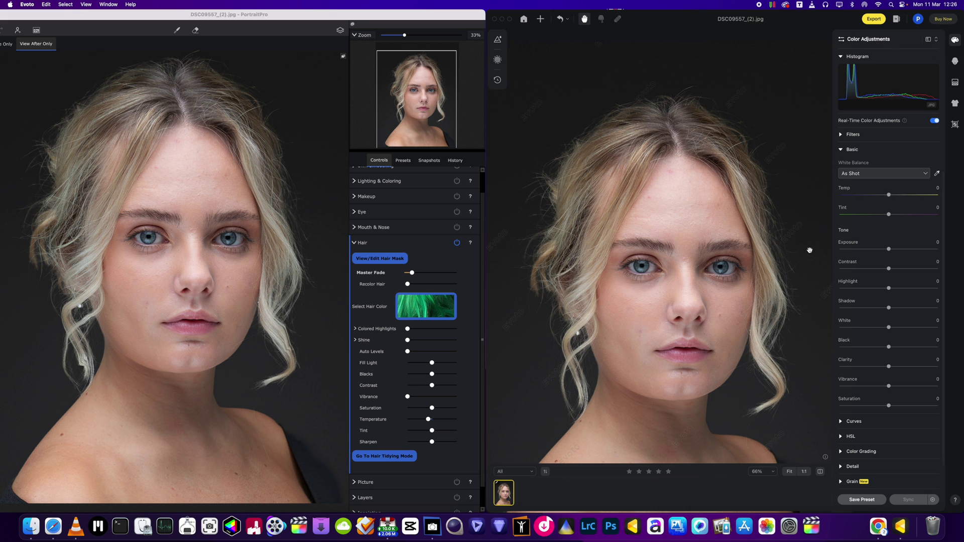
{"action": "left_click", "coordinate": [956, 39]}
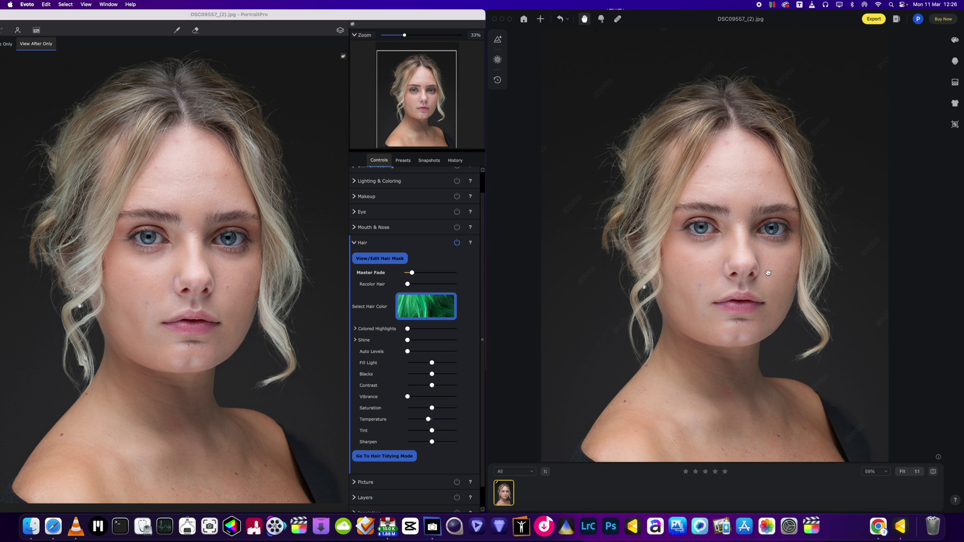
{"action": "scroll", "coordinate": [768, 273], "scroll_direction": "down", "scroll_amount": 2}
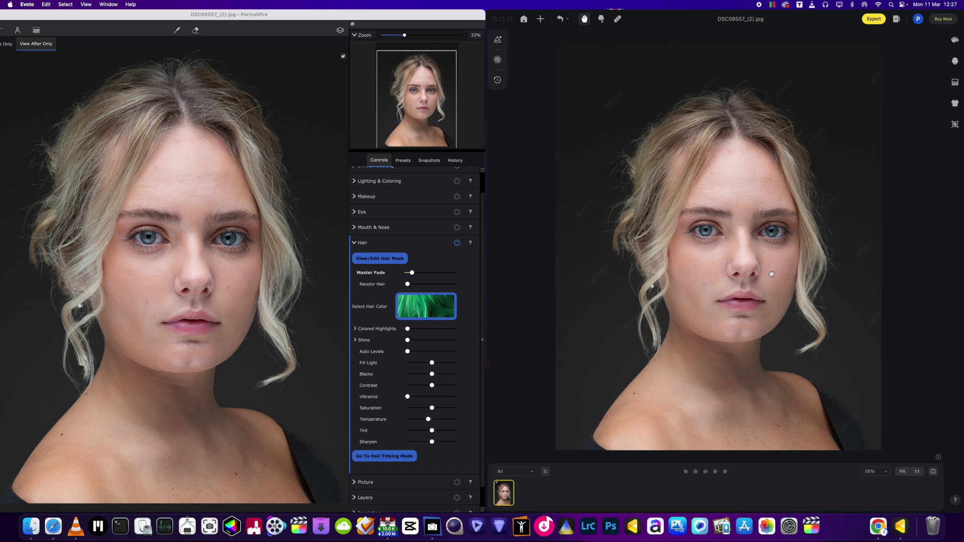
{"action": "left_click_drag", "start_coordinate": [788, 272], "coordinate": [748, 291]}
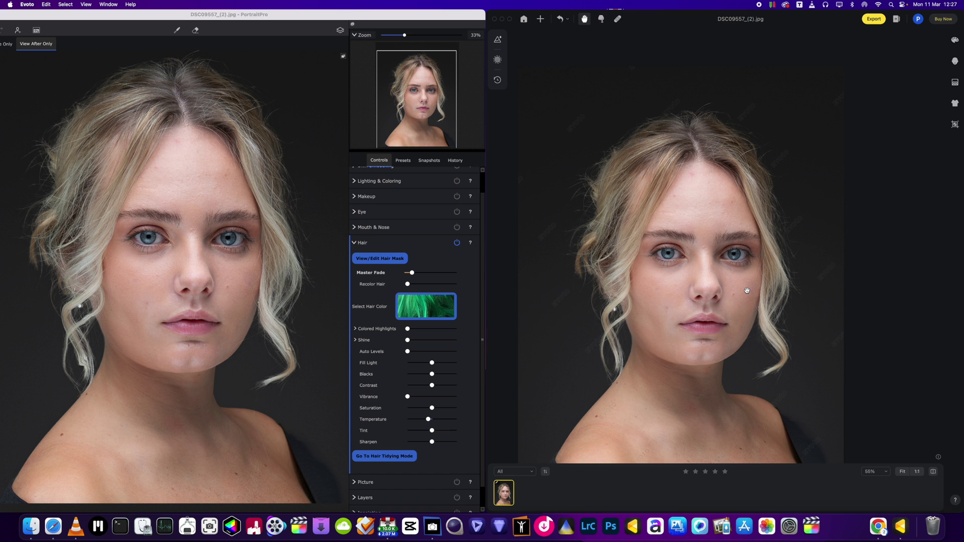
{"action": "scroll", "coordinate": [731, 305], "scroll_direction": "up", "scroll_amount": 3}
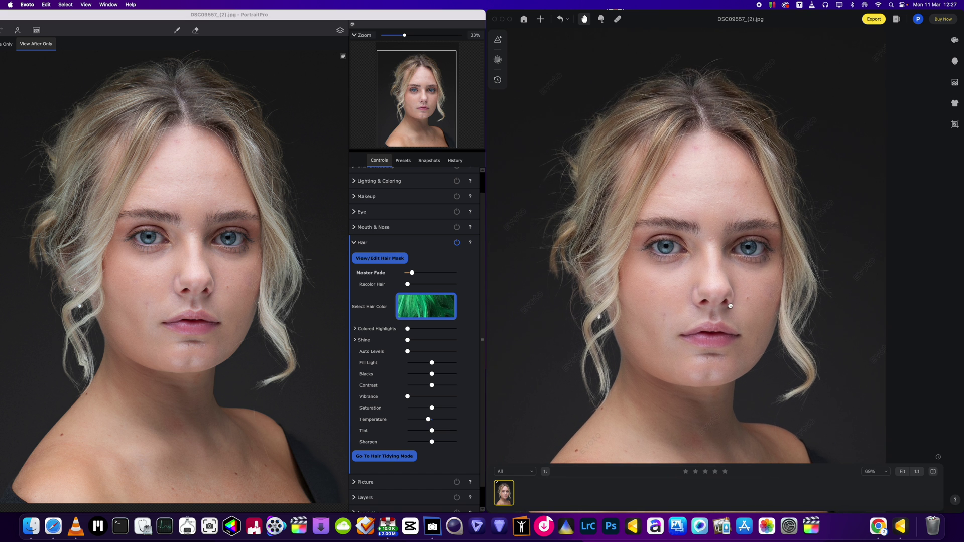
{"action": "left_click", "coordinate": [958, 62]}
{"action": "left_click", "coordinate": [355, 243]}
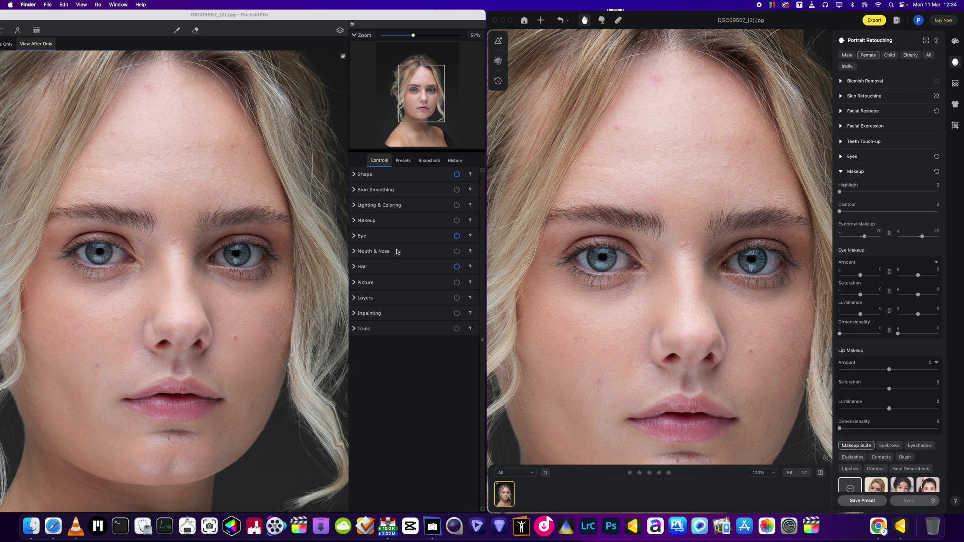
Expand PortraitPro's Eye controls, and in Evoto collapse Makeup and expand Eyes
{"action": "left_click", "coordinate": [355, 236]}
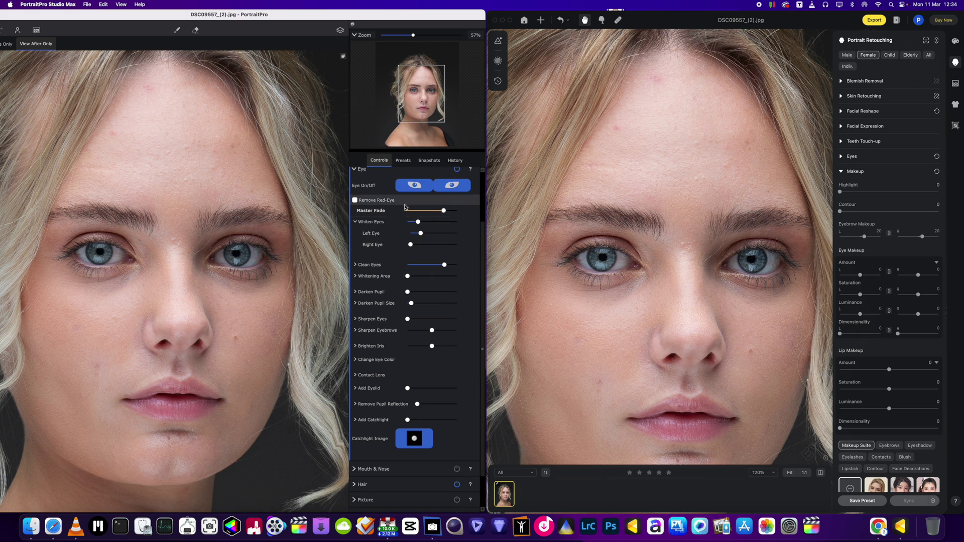
{"action": "left_click", "coordinate": [842, 172]}
{"action": "left_click", "coordinate": [841, 156]}
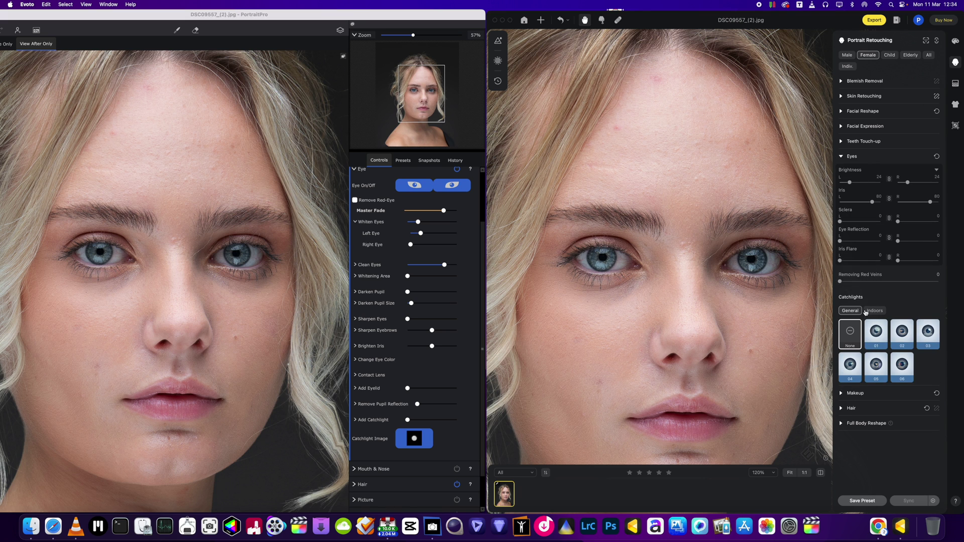
Open Add Eye Catchlights with Octabox Big applied and scroll through the preset styles
{"action": "left_click", "coordinate": [414, 440]}
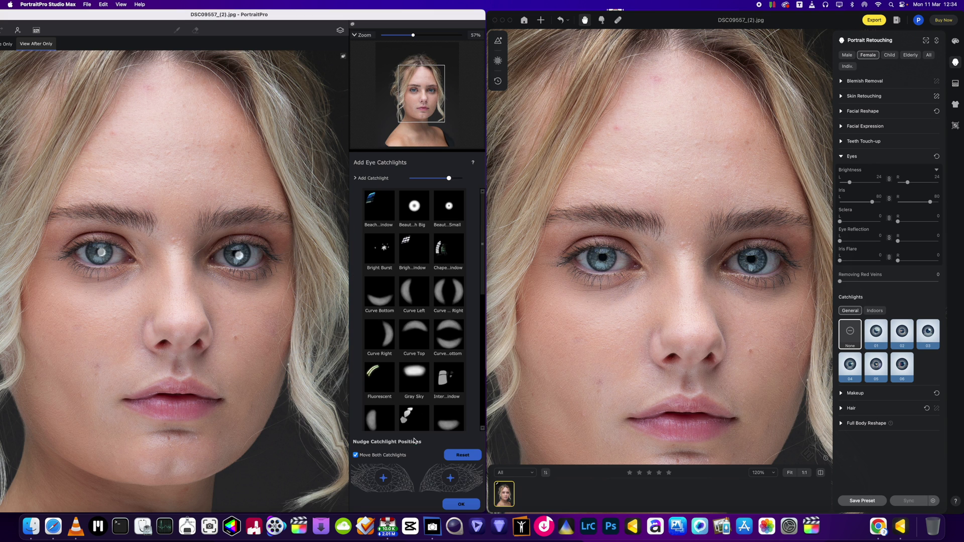
{"action": "scroll", "coordinate": [401, 271], "scroll_direction": "down", "scroll_amount": 5}
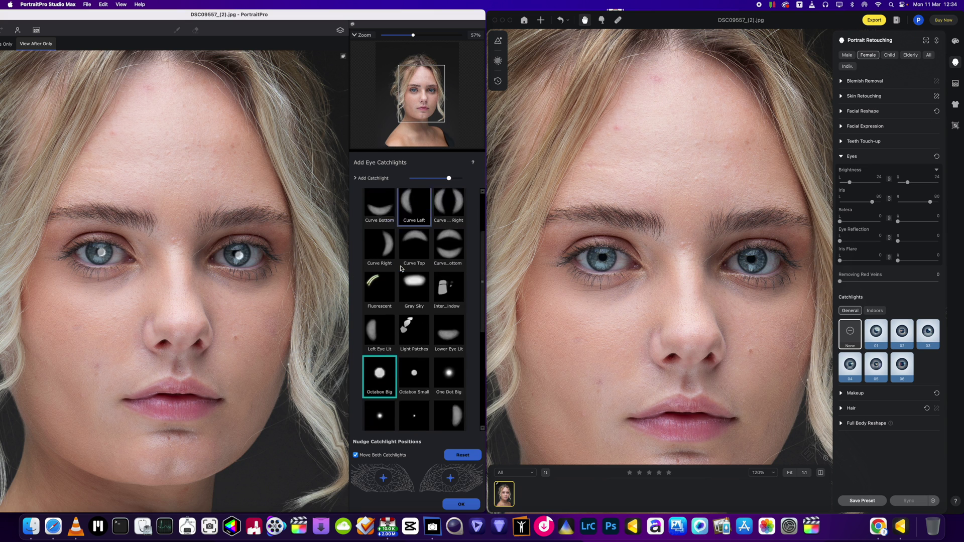
{"action": "scroll", "coordinate": [402, 269], "scroll_direction": "down", "scroll_amount": 3}
{"action": "scroll", "coordinate": [402, 269], "scroll_direction": "down", "scroll_amount": 3}
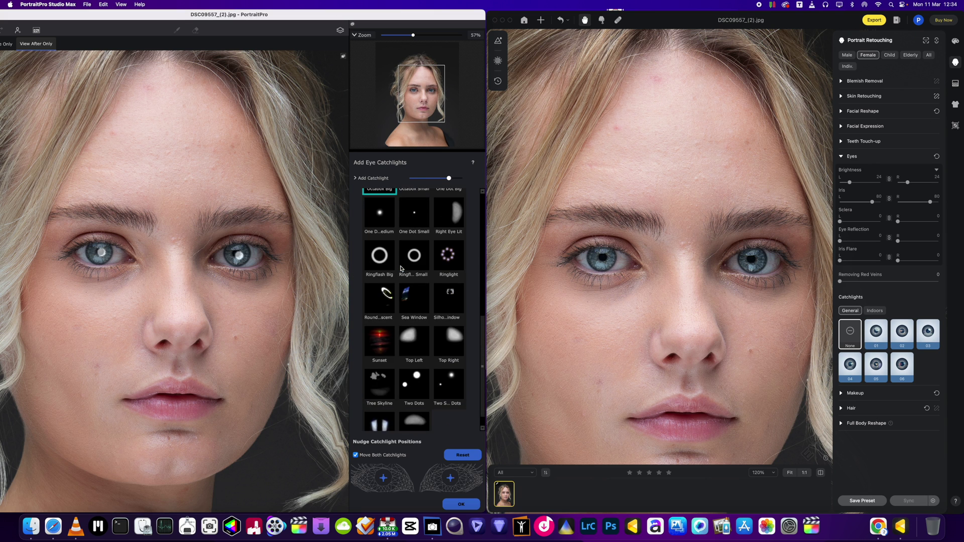
{"action": "scroll", "coordinate": [402, 269], "scroll_direction": "up", "scroll_amount": 6}
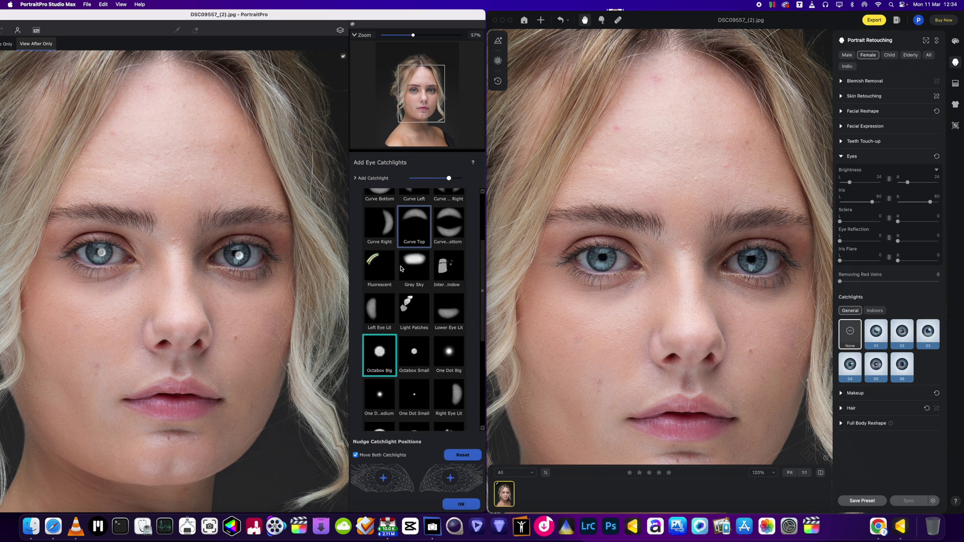
{"action": "scroll", "coordinate": [402, 268], "scroll_direction": "up", "scroll_amount": 1}
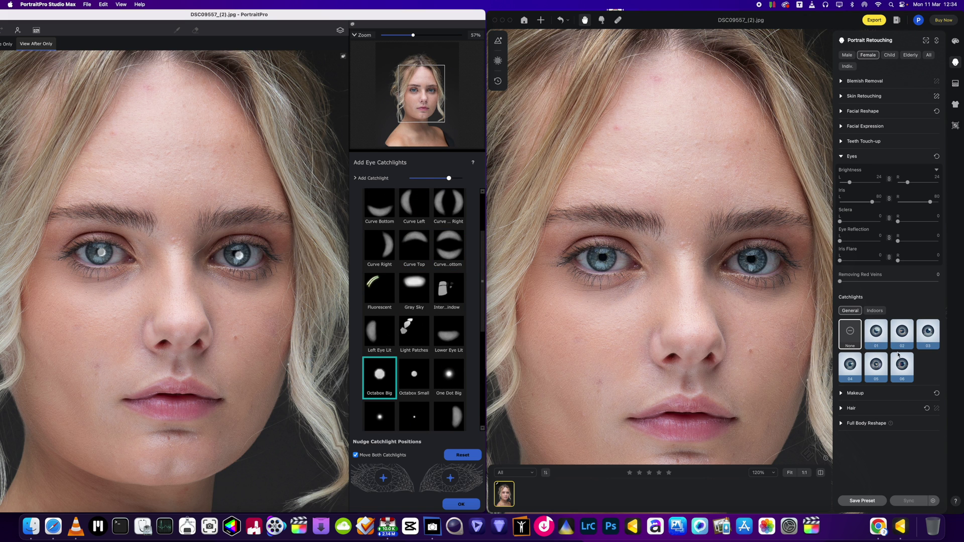
Try Evoto's General catchlight presets 01 through 06 on the eyes
{"action": "left_click", "coordinate": [872, 342]}
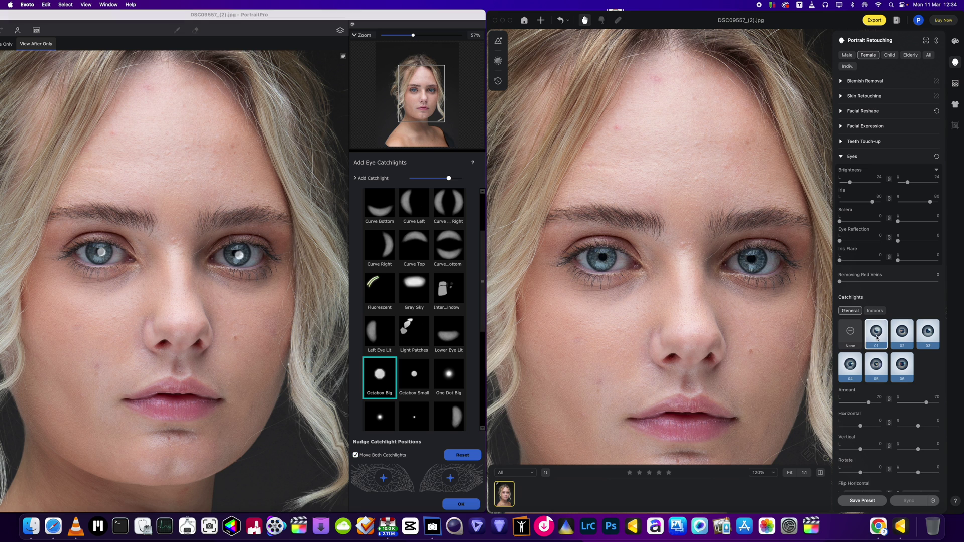
{"action": "left_click", "coordinate": [902, 337]}
{"action": "left_click", "coordinate": [927, 347]}
{"action": "left_click", "coordinate": [902, 366]}
{"action": "left_click", "coordinate": [876, 366]}
{"action": "left_click", "coordinate": [854, 374]}
{"action": "left_click", "coordinate": [883, 344]}
Switch to Indoors catchlights, compare presets 01–06, settle on 04, and rotate it to 39
{"action": "left_click", "coordinate": [875, 310]}
{"action": "left_click", "coordinate": [880, 341]}
{"action": "left_click", "coordinate": [903, 335]}
{"action": "left_click", "coordinate": [928, 335]}
{"action": "left_click", "coordinate": [907, 365]}
{"action": "left_click", "coordinate": [877, 366]}
{"action": "left_click", "coordinate": [851, 367]}
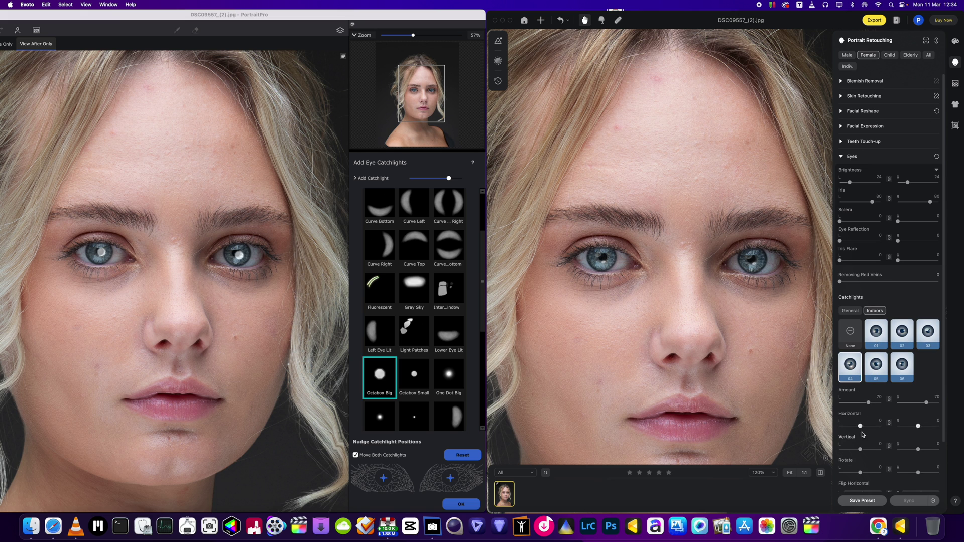
{"action": "left_click_drag", "start_coordinate": [860, 473], "coordinate": [866, 476]}
{"action": "scroll", "coordinate": [873, 441], "scroll_direction": "down", "scroll_amount": 1}
{"action": "scroll", "coordinate": [873, 441], "scroll_direction": "down", "scroll_amount": 1}
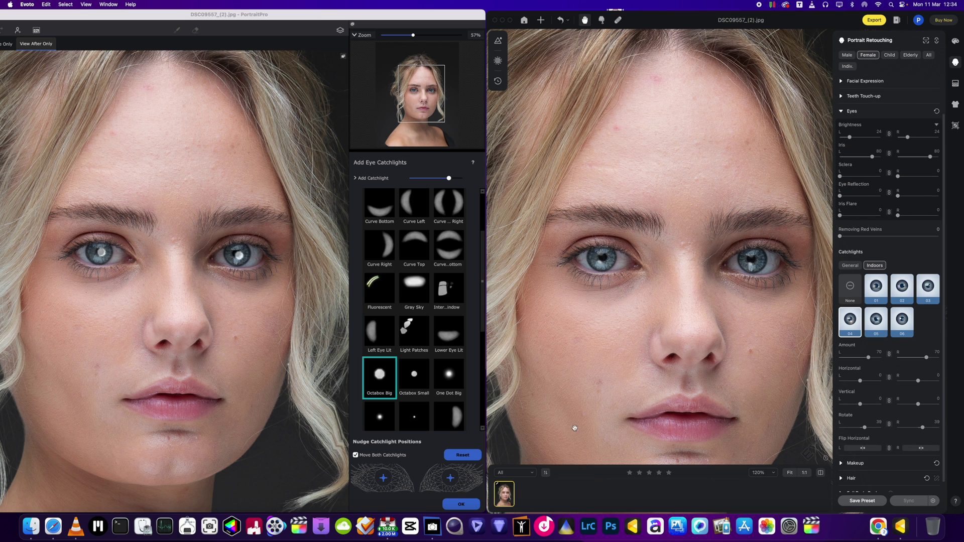
{"action": "scroll", "coordinate": [441, 276], "scroll_direction": "up", "scroll_amount": 3}
Try window, Ringlight, Ringflash small and big, and Sunset catchlights in PortraitPro
{"action": "left_click", "coordinate": [462, 504]}
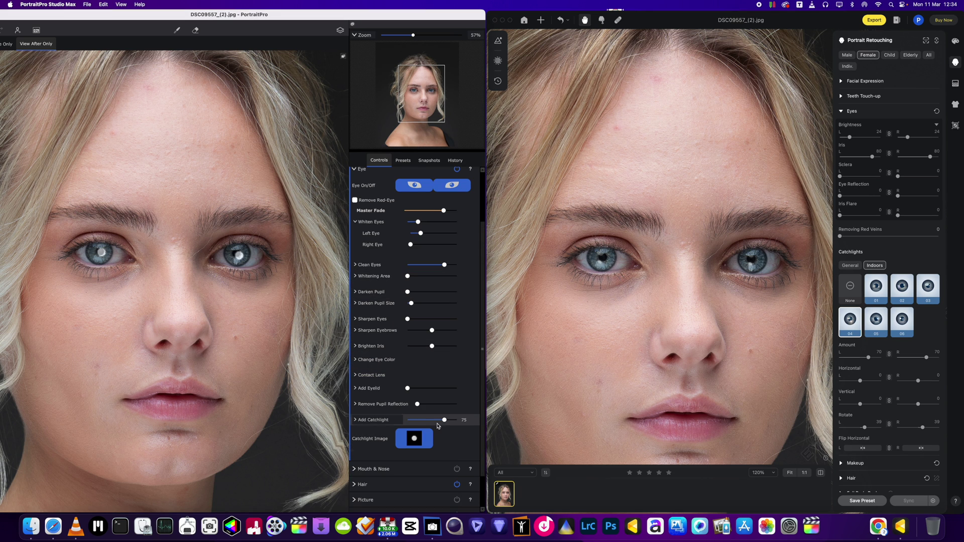
{"action": "left_click", "coordinate": [419, 444]}
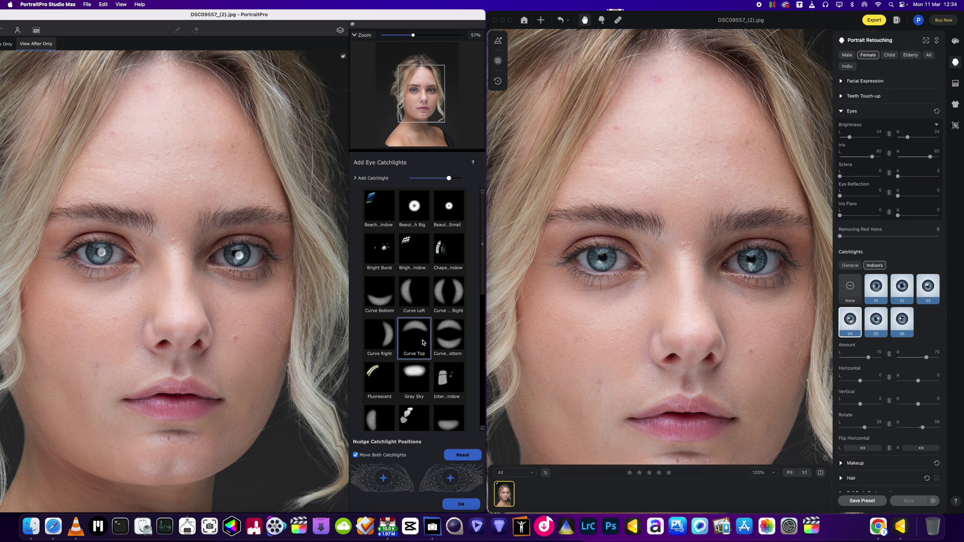
{"action": "scroll", "coordinate": [417, 346], "scroll_direction": "down", "scroll_amount": 2}
{"action": "left_click", "coordinate": [448, 331]}
{"action": "scroll", "coordinate": [448, 314], "scroll_direction": "down", "scroll_amount": 2}
{"action": "scroll", "coordinate": [448, 321], "scroll_direction": "down", "scroll_amount": 1}
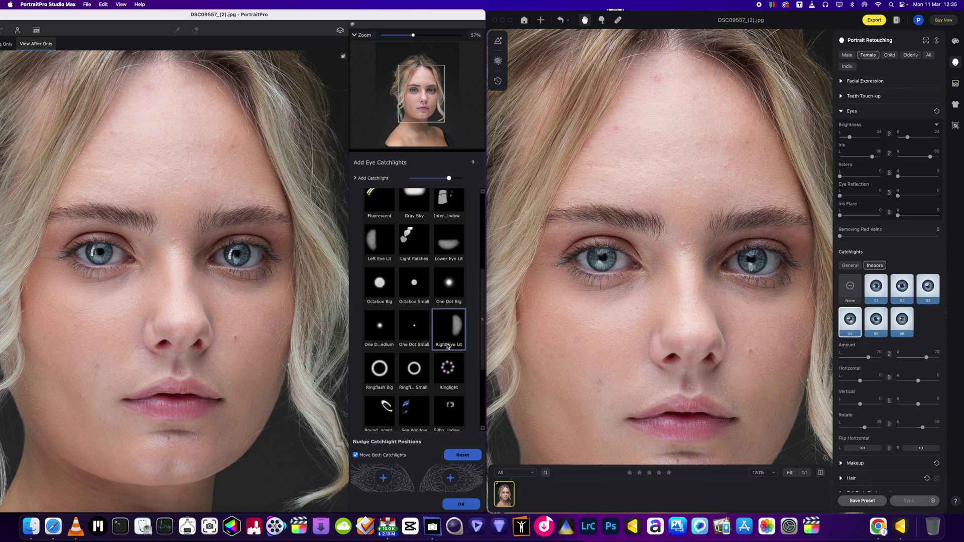
{"action": "left_click", "coordinate": [448, 369]}
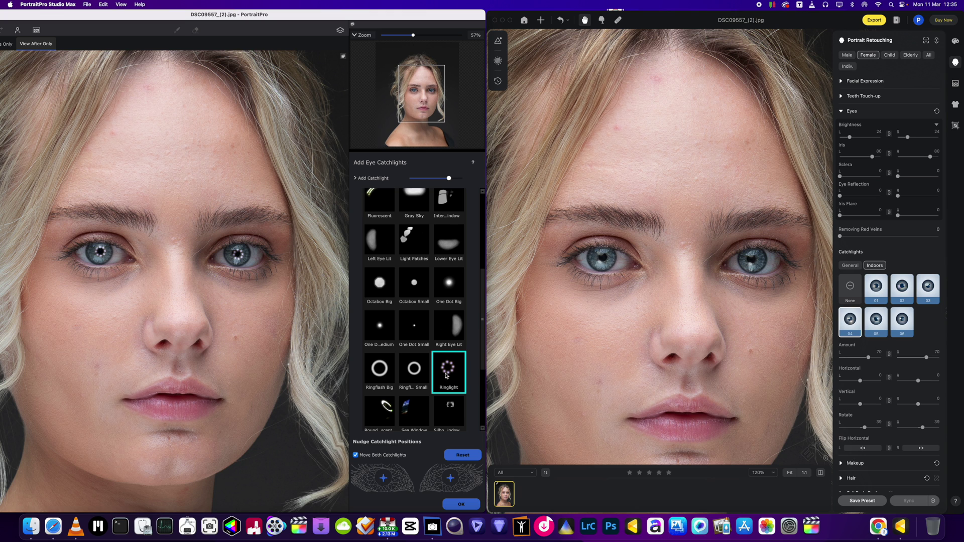
{"action": "scroll", "coordinate": [445, 376], "scroll_direction": "down", "scroll_amount": 1}
{"action": "left_click", "coordinate": [413, 347]}
{"action": "left_click", "coordinate": [379, 350]}
{"action": "scroll", "coordinate": [389, 360], "scroll_direction": "down", "scroll_amount": 3}
{"action": "left_click", "coordinate": [385, 365]}
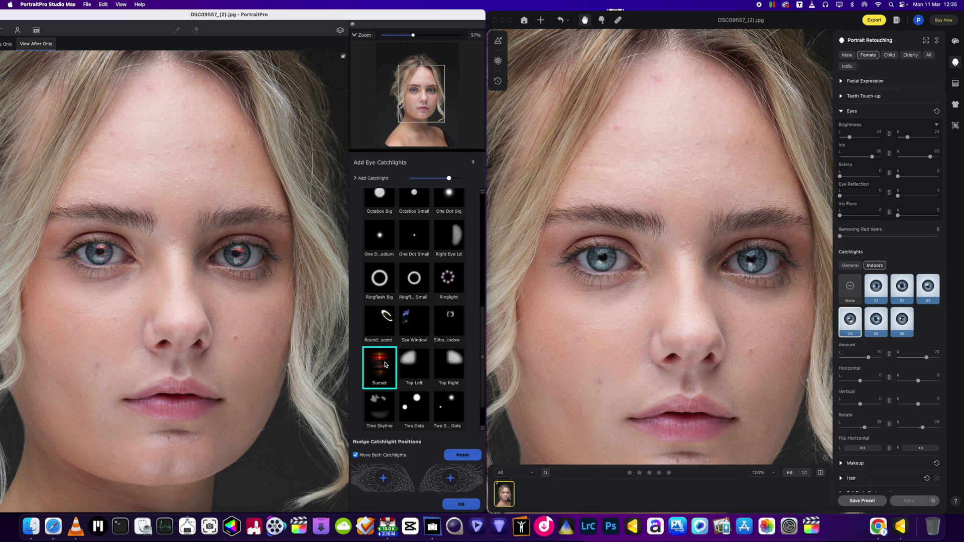
{"action": "scroll", "coordinate": [384, 365], "scroll_direction": "down", "scroll_amount": 2}
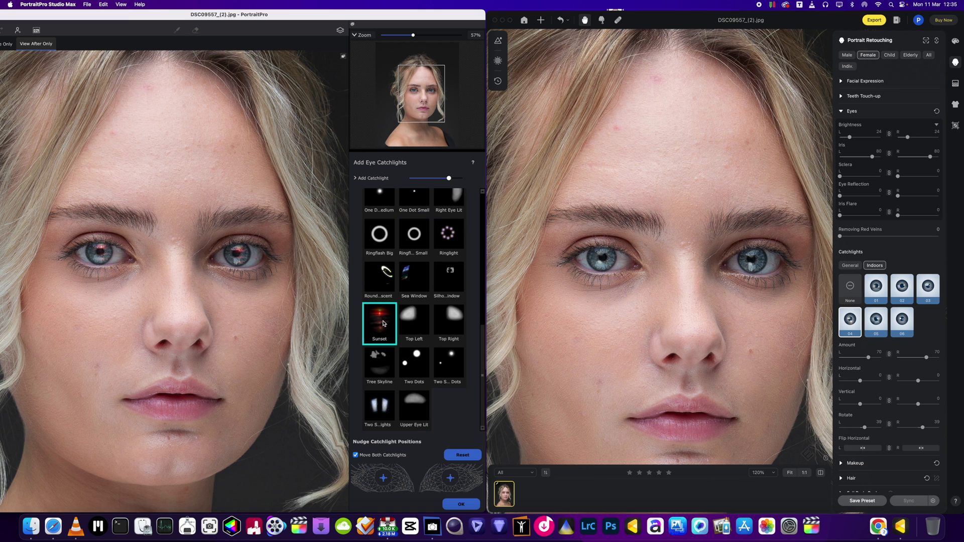
Apply the two-strip catchlight, nudge it up and right, and show separate left/right strengths
{"action": "left_click", "coordinate": [387, 402]}
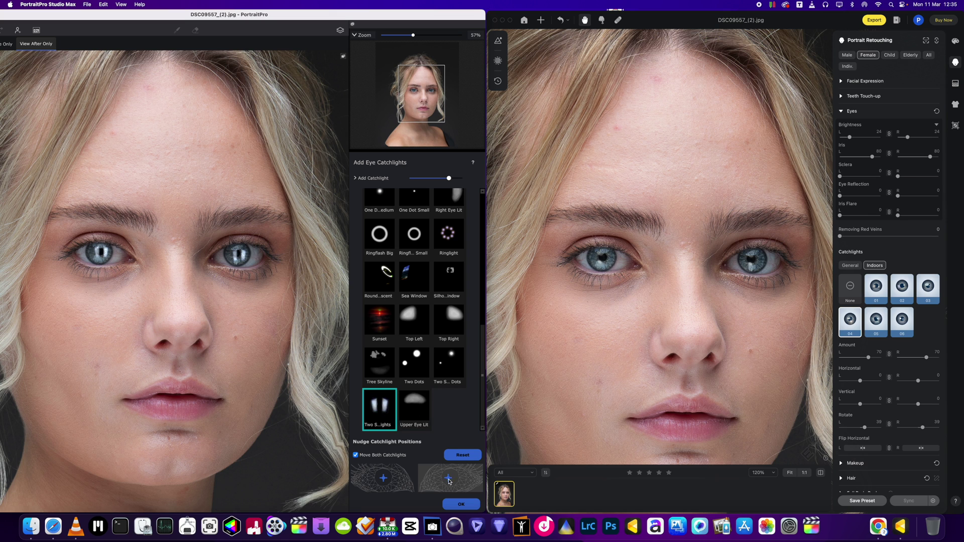
{"action": "left_click_drag", "start_coordinate": [446, 481], "coordinate": [460, 483]}
{"action": "left_click_drag", "start_coordinate": [443, 484], "coordinate": [450, 477]}
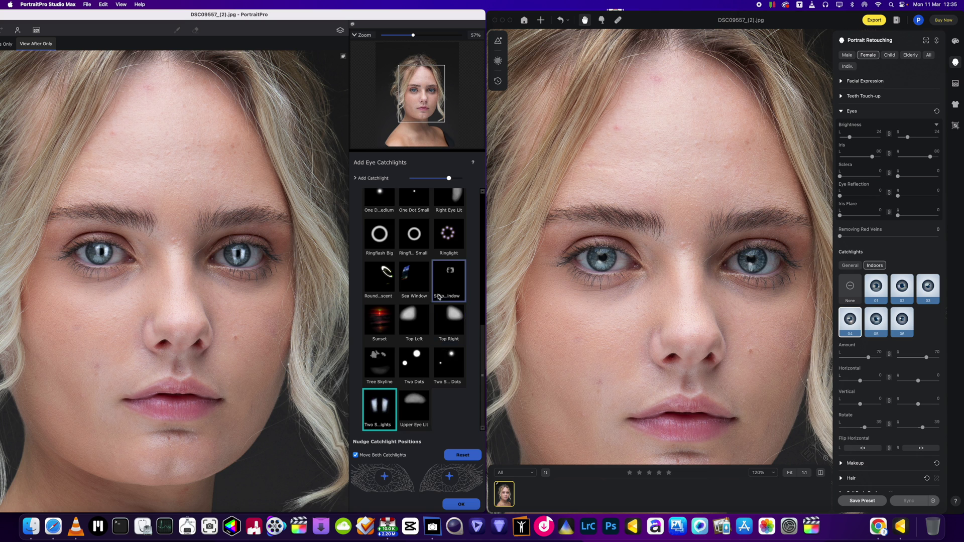
{"action": "scroll", "coordinate": [437, 291], "scroll_direction": "up", "scroll_amount": 5}
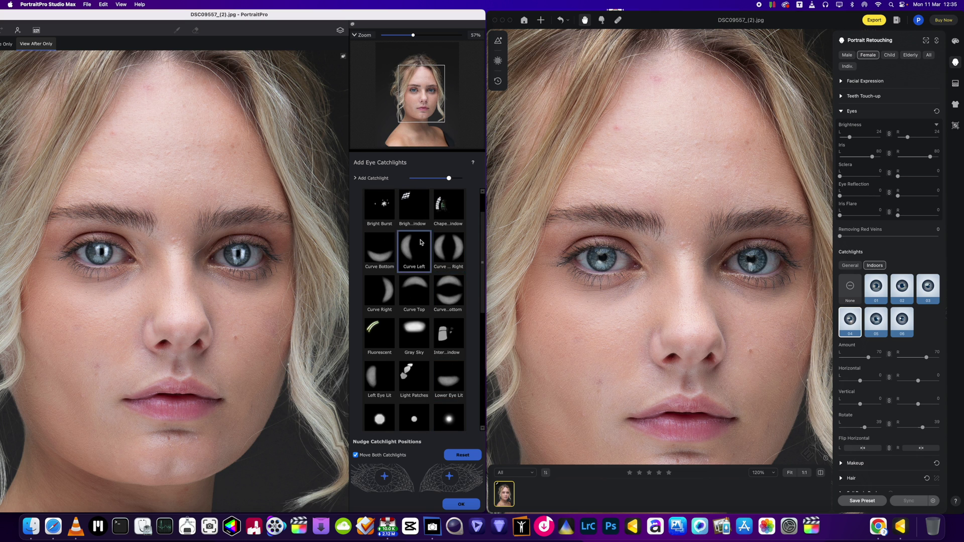
{"action": "left_click", "coordinate": [357, 179]}
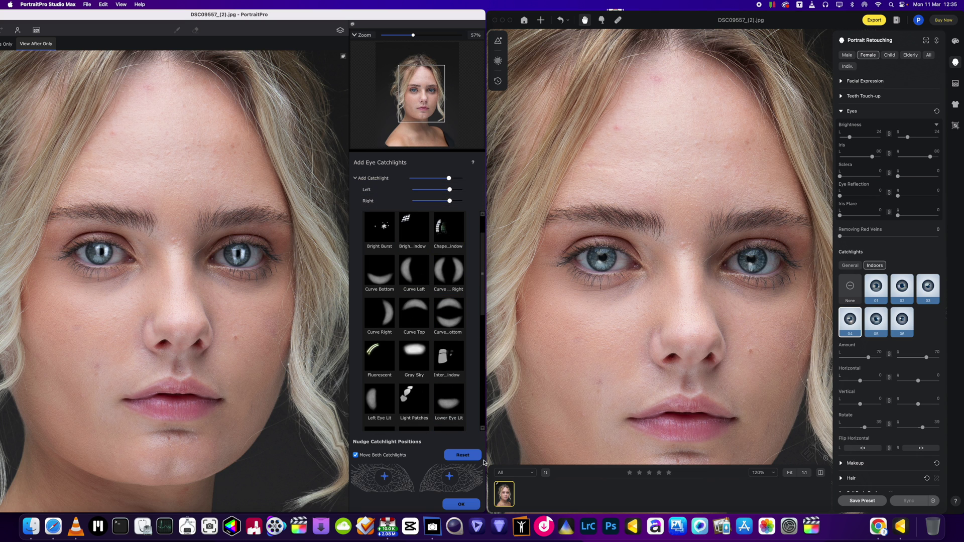
{"action": "left_click", "coordinate": [461, 504]}
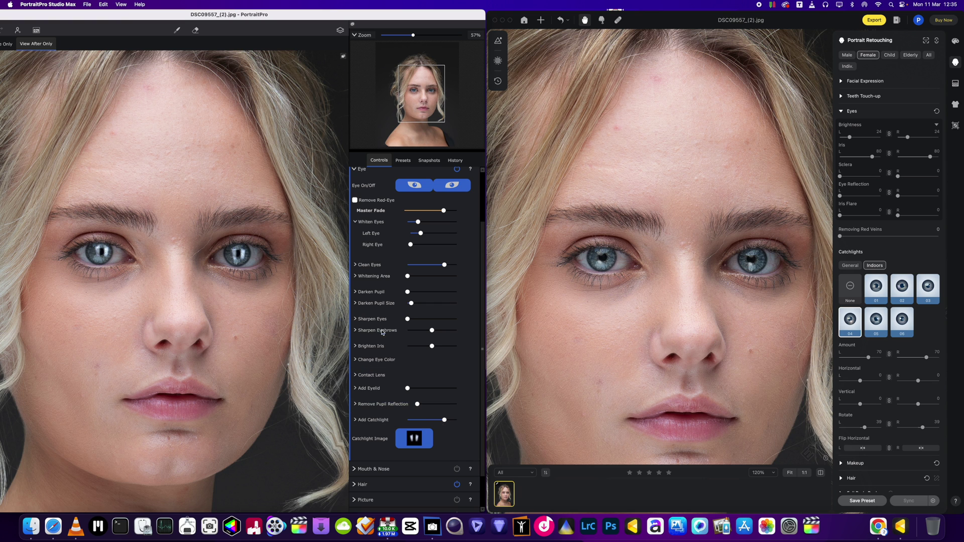
Reset the catchlight positions and drop Add Catchlight strength to 0, clearing both eyes' catchlights
{"action": "scroll", "coordinate": [382, 330], "scroll_direction": "up", "scroll_amount": 3}
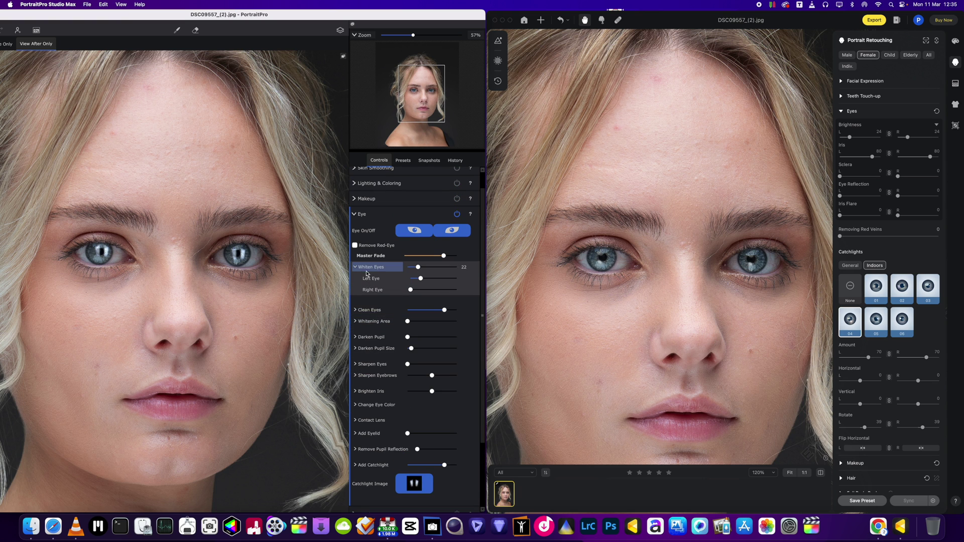
{"action": "scroll", "coordinate": [414, 392], "scroll_direction": "down", "scroll_amount": 3}
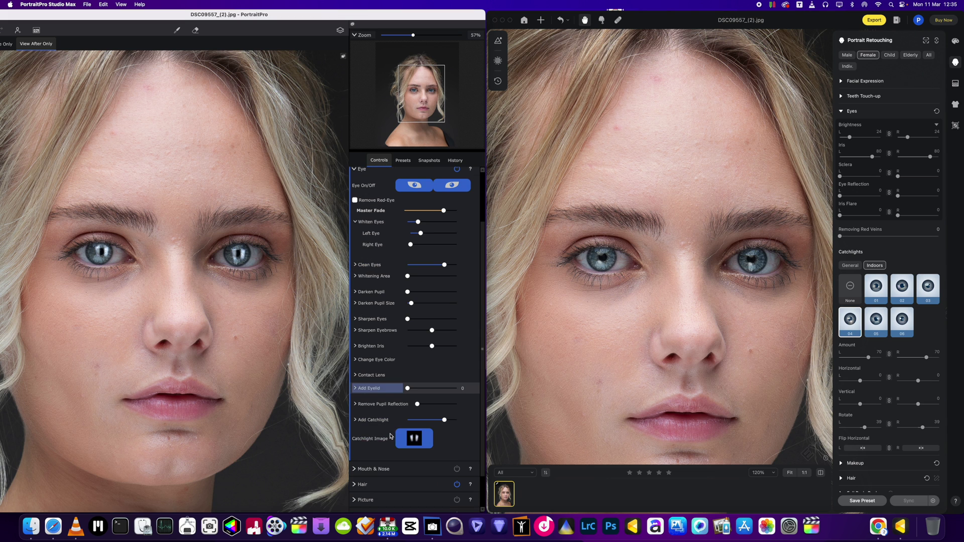
{"action": "left_click", "coordinate": [413, 439]}
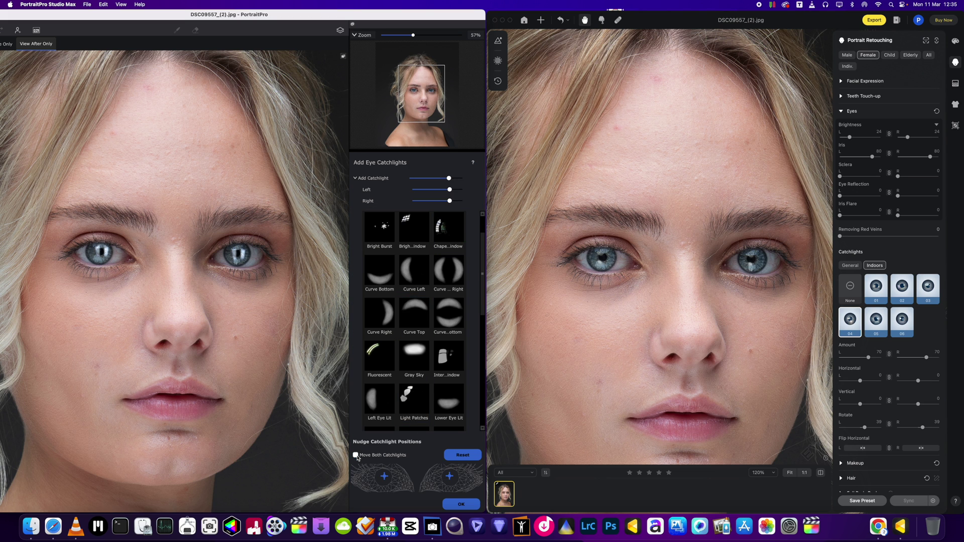
{"action": "left_click", "coordinate": [463, 455]}
{"action": "scroll", "coordinate": [427, 292], "scroll_direction": "up", "scroll_amount": 1}
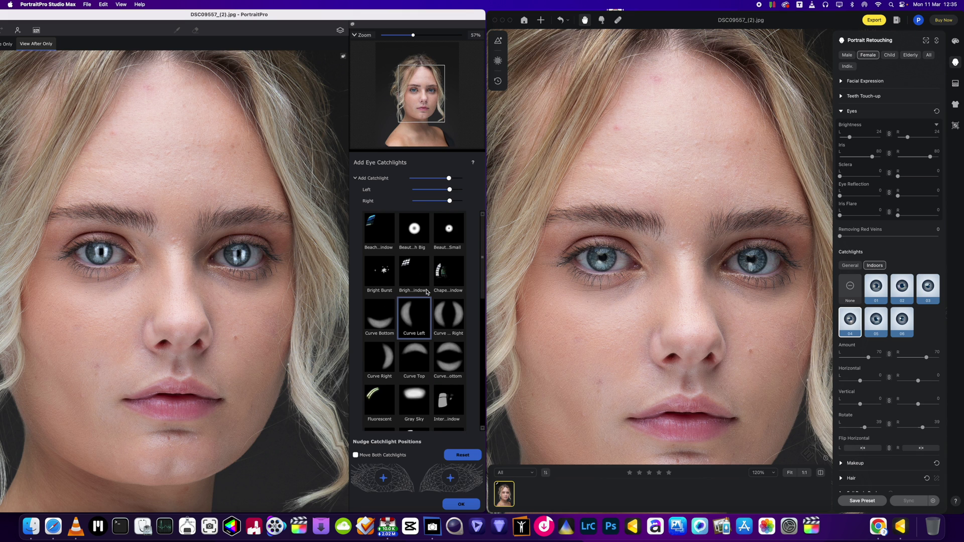
{"action": "left_click_drag", "start_coordinate": [449, 178], "coordinate": [381, 181]}
{"action": "left_click", "coordinate": [356, 179]}
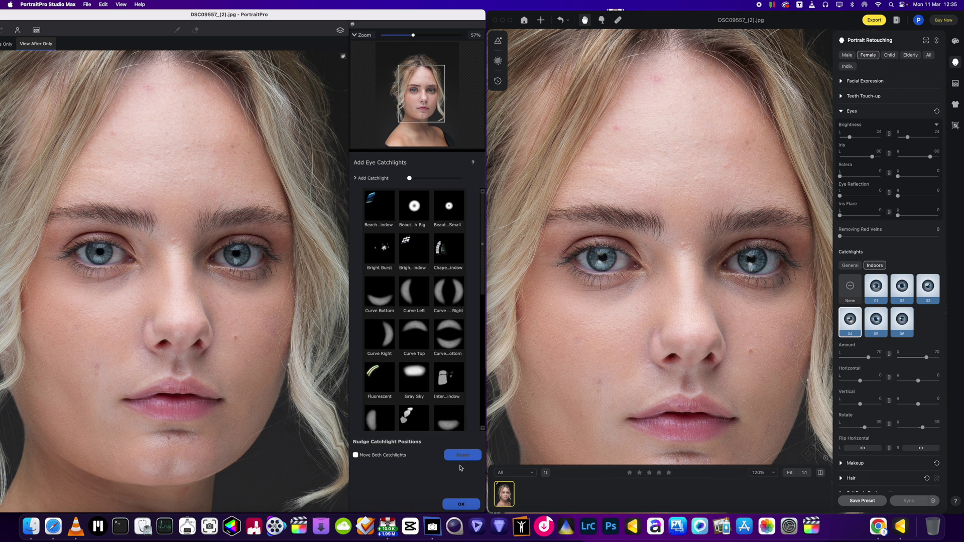
{"action": "left_click", "coordinate": [461, 504]}
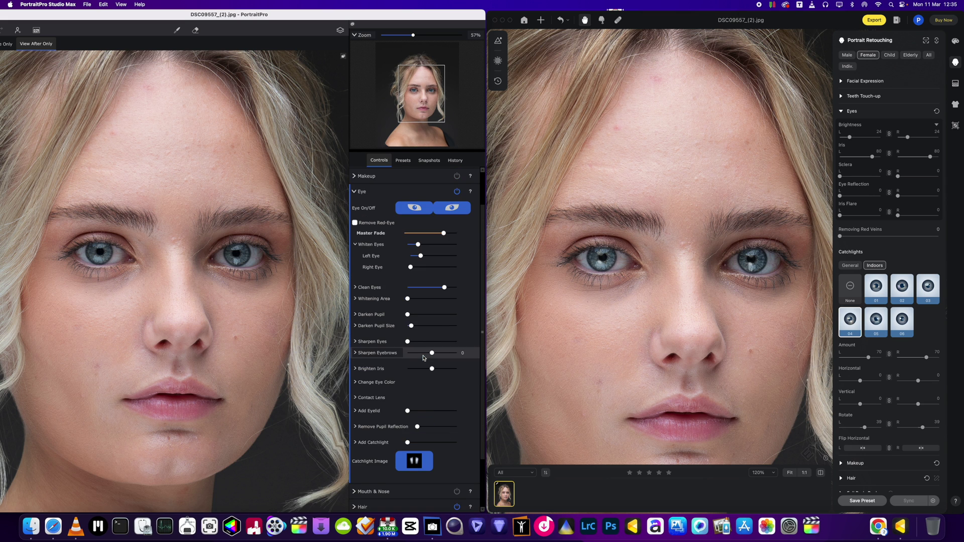
{"action": "scroll", "coordinate": [417, 341], "scroll_direction": "up", "scroll_amount": 3}
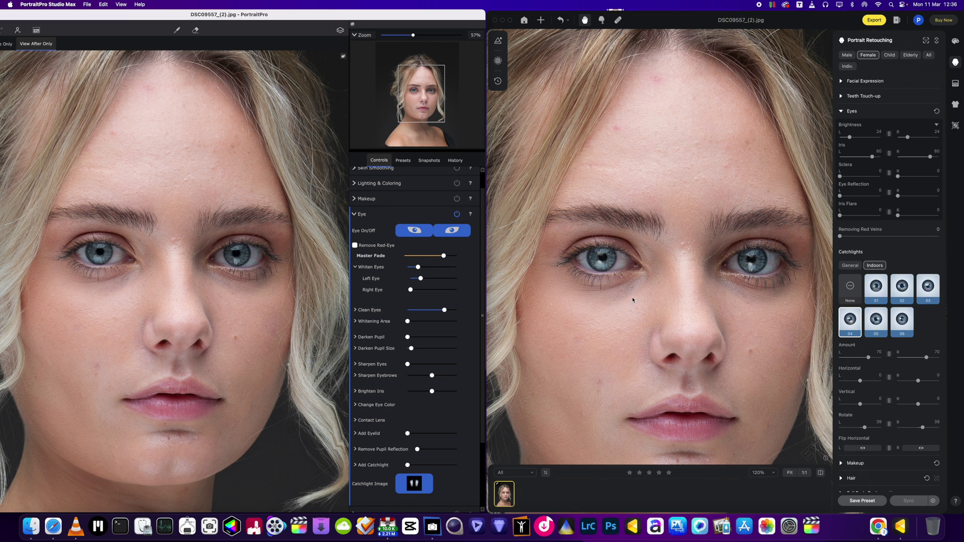
In Evoto, set Catchlights to None and raise both eyes' linked Brightness to 57
{"action": "left_click", "coordinate": [885, 301]}
{"action": "scroll", "coordinate": [899, 272], "scroll_direction": "up", "scroll_amount": 2}
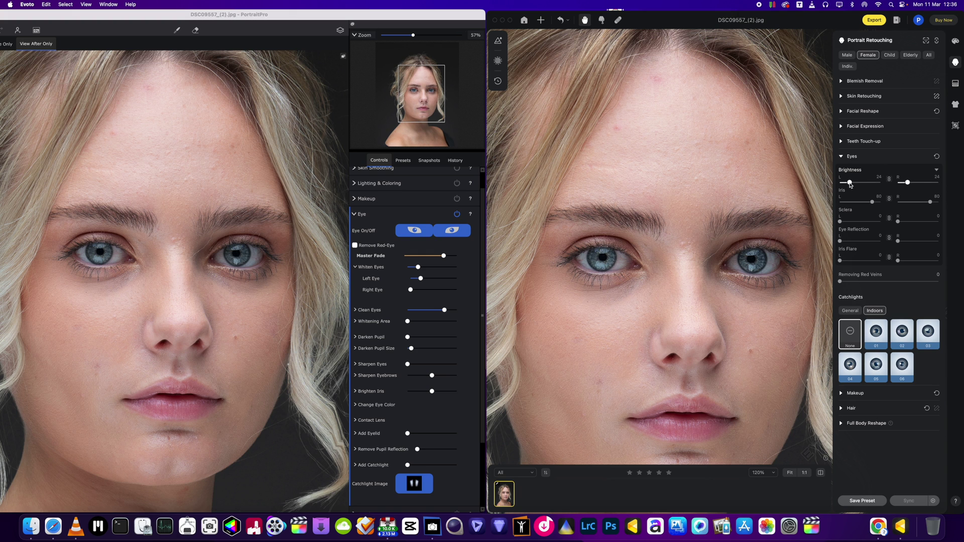
{"action": "mouse_move", "coordinate": [850, 182]}
{"action": "left_mouse_down"}
{"action": "mouse_move", "coordinate": [899, 185]}
{"action": "mouse_move", "coordinate": [817, 183]}
{"action": "mouse_move", "coordinate": [863, 183]}
{"action": "left_mouse_up"}
In PortraitPro, adjust eye sharpening, leaving Sharpen Eyebrows at 0 and Darken Pupil Size at 8
{"action": "mouse_move", "coordinate": [407, 364]}
{"action": "left_mouse_down"}
{"action": "mouse_move", "coordinate": [455, 367]}
{"action": "mouse_move", "coordinate": [405, 370]}
{"action": "left_mouse_up"}
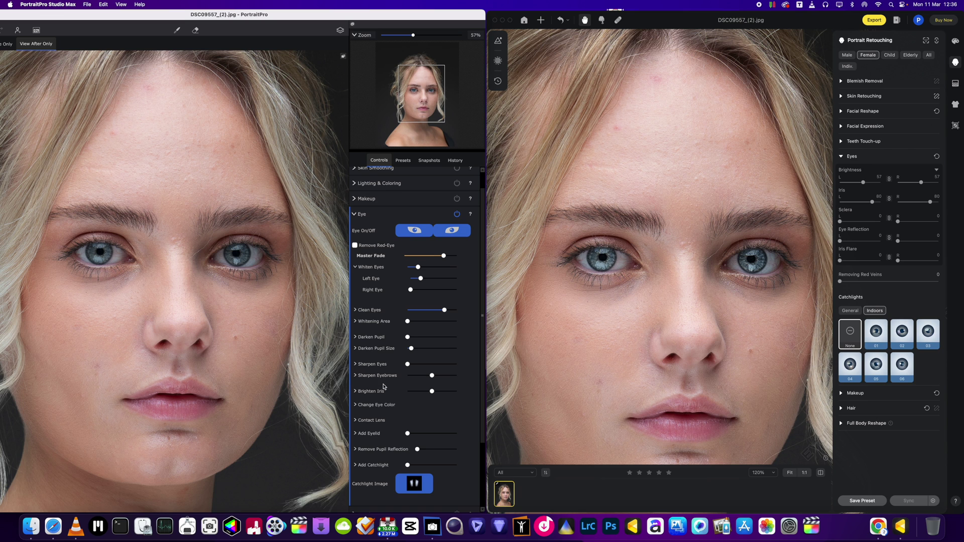
{"action": "left_click", "coordinate": [354, 376]}
{"action": "left_click", "coordinate": [354, 376]}
{"action": "mouse_move", "coordinate": [434, 377]}
{"action": "left_mouse_down"}
{"action": "mouse_move", "coordinate": [450, 378]}
{"action": "mouse_move", "coordinate": [434, 378]}
{"action": "left_mouse_up"}
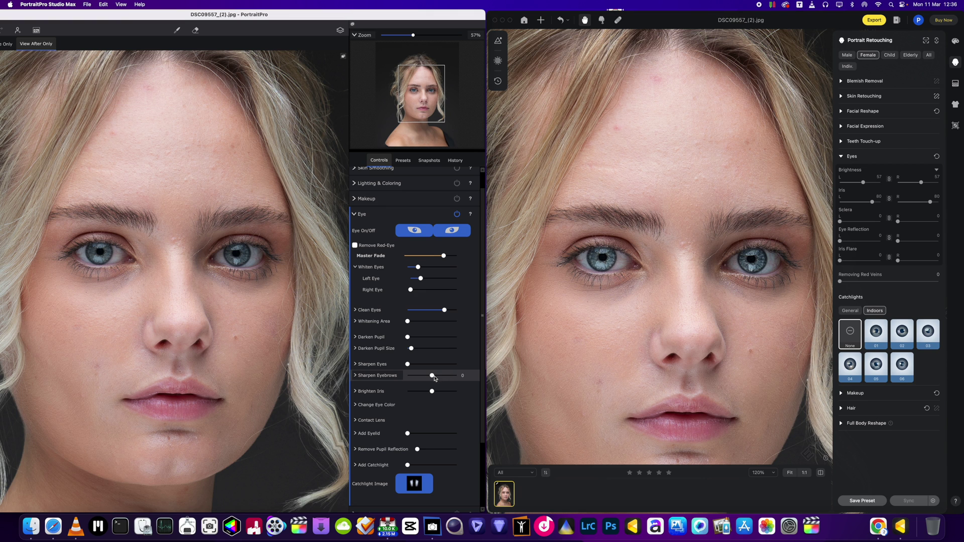
{"action": "left_click", "coordinate": [356, 349]}
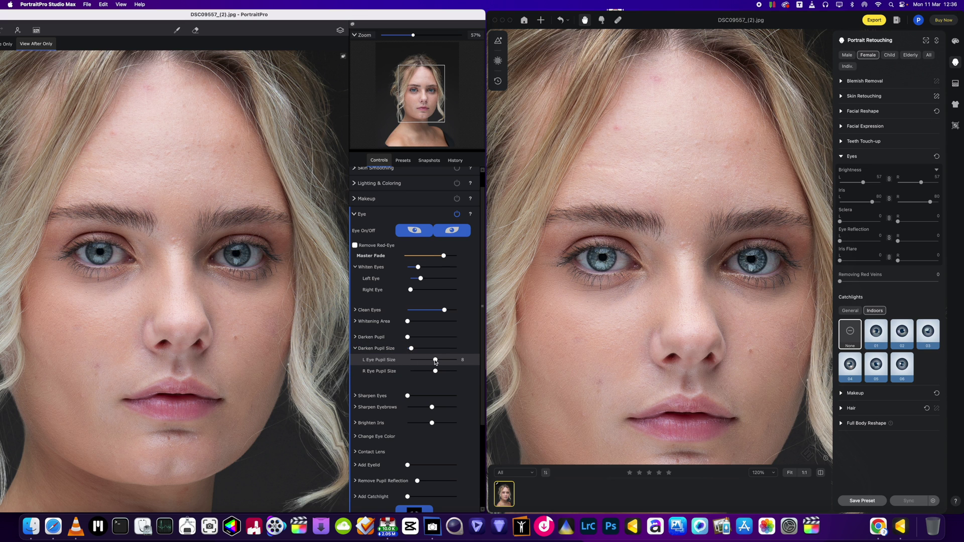
{"action": "mouse_move", "coordinate": [422, 362]}
{"action": "left_mouse_down"}
{"action": "mouse_move", "coordinate": [454, 362]}
{"action": "mouse_move", "coordinate": [435, 362]}
{"action": "left_mouse_up"}
Try Evoto's Removing Red Veins at 100 and at 0, then settle it at 57
{"action": "left_click", "coordinate": [357, 349]}
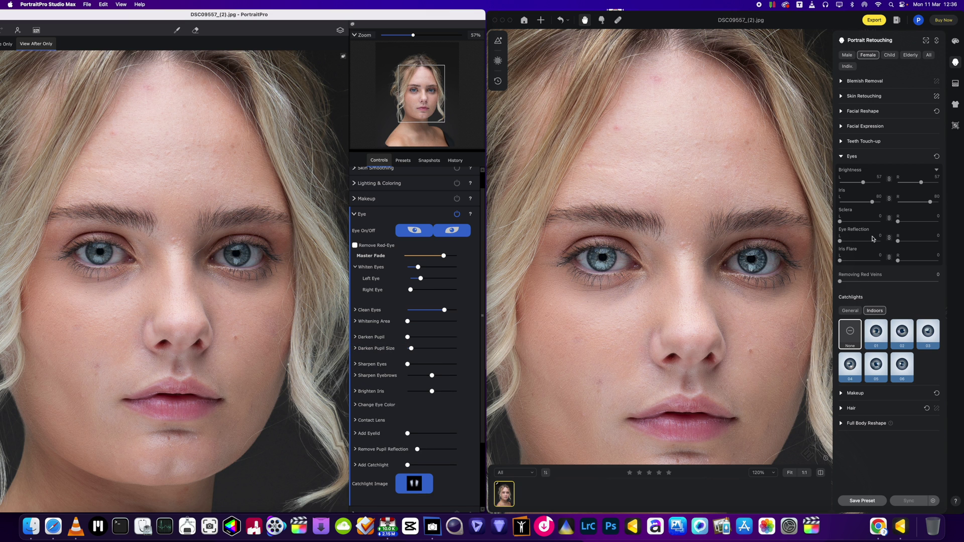
{"action": "scroll", "coordinate": [622, 287], "scroll_direction": "up", "scroll_amount": 3}
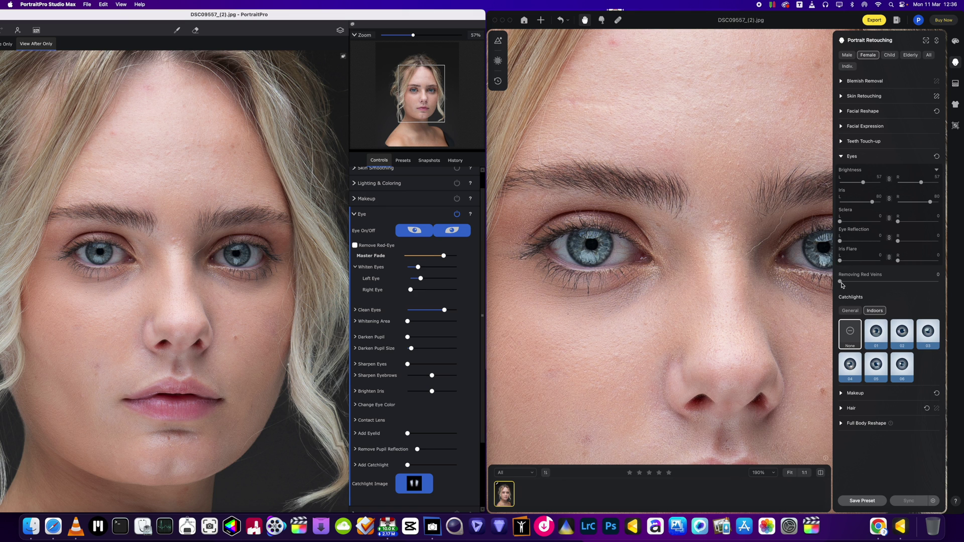
{"action": "left_click_drag", "start_coordinate": [841, 284], "coordinate": [962, 282]}
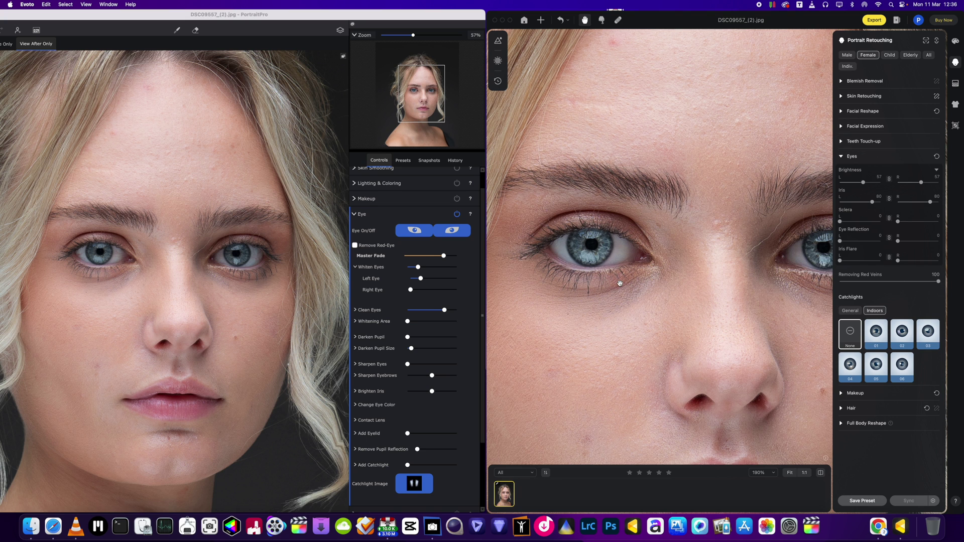
{"action": "scroll", "coordinate": [620, 284], "scroll_direction": "right", "scroll_amount": 3}
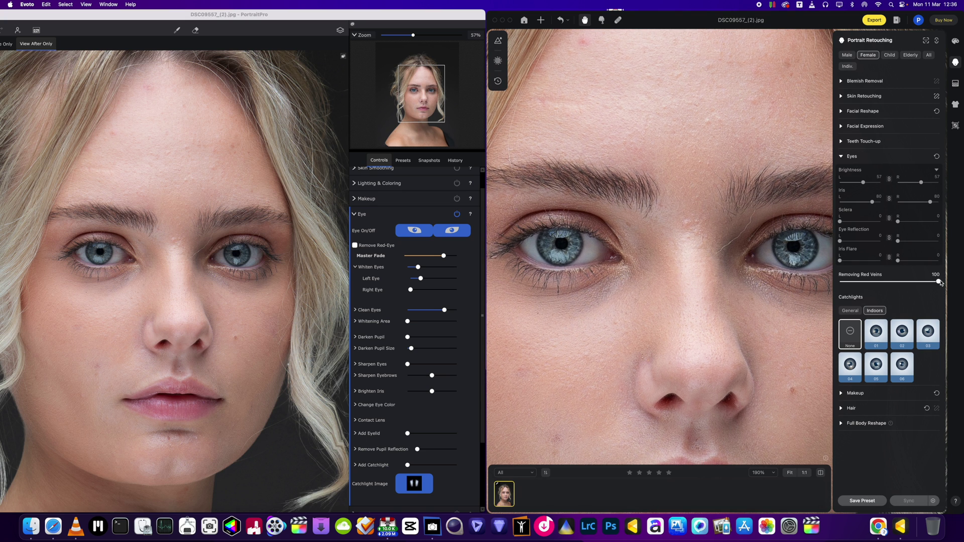
{"action": "left_click_drag", "start_coordinate": [938, 282], "coordinate": [831, 288]}
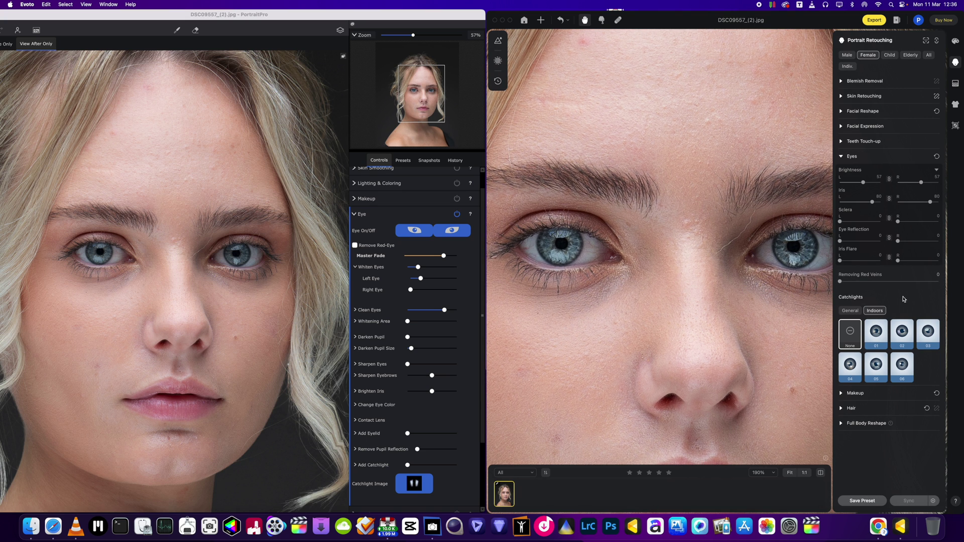
{"action": "left_click_drag", "start_coordinate": [837, 283], "coordinate": [901, 284]}
In Evoto, lower red-vein removal to 44, recentre the face and strengthen iris enhancement
{"action": "scroll", "coordinate": [793, 293], "scroll_direction": "down", "scroll_amount": 5}
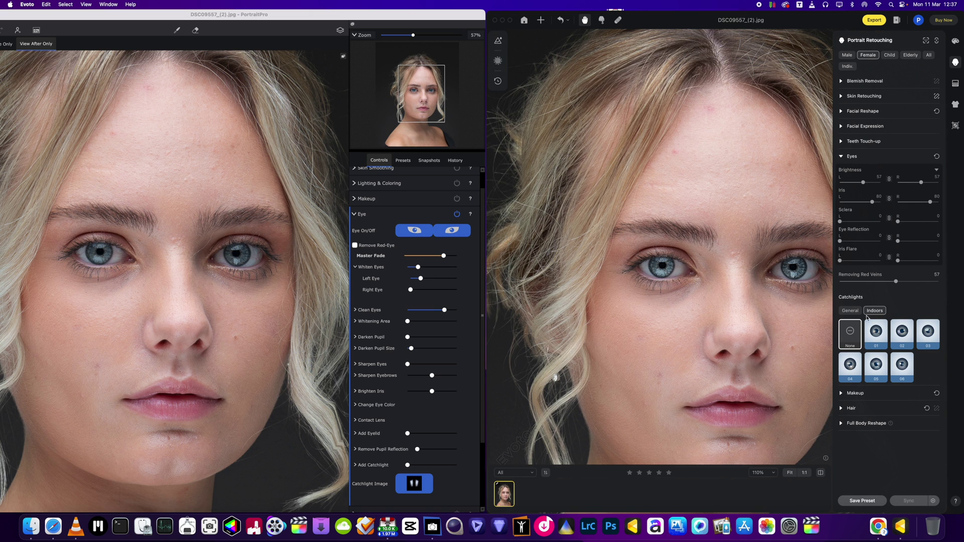
{"action": "mouse_move", "coordinate": [897, 283]}
{"action": "left_mouse_down"}
{"action": "mouse_move", "coordinate": [847, 290]}
{"action": "mouse_move", "coordinate": [884, 286]}
{"action": "left_mouse_up"}
{"action": "left_click_drag", "start_coordinate": [723, 300], "coordinate": [690, 283]}
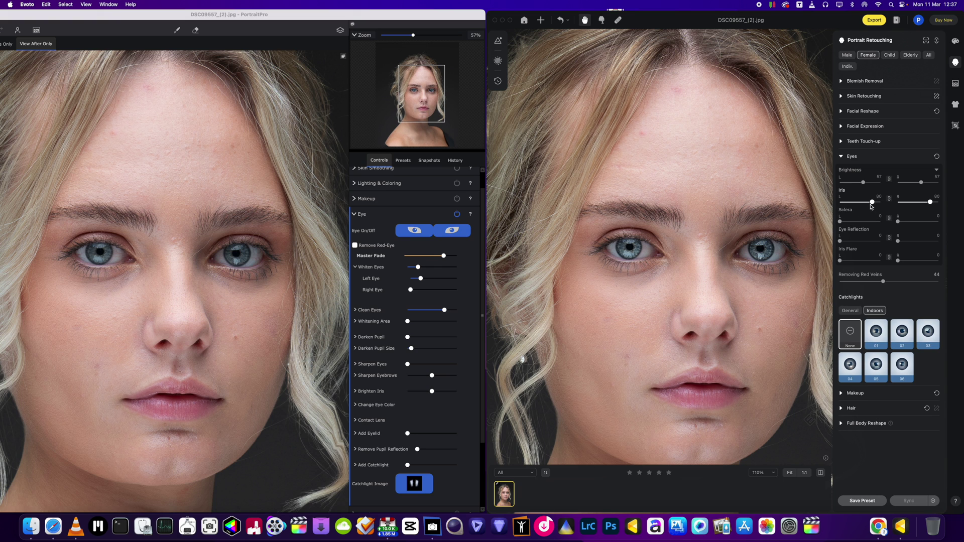
{"action": "left_click_drag", "start_coordinate": [872, 203], "coordinate": [844, 223]}
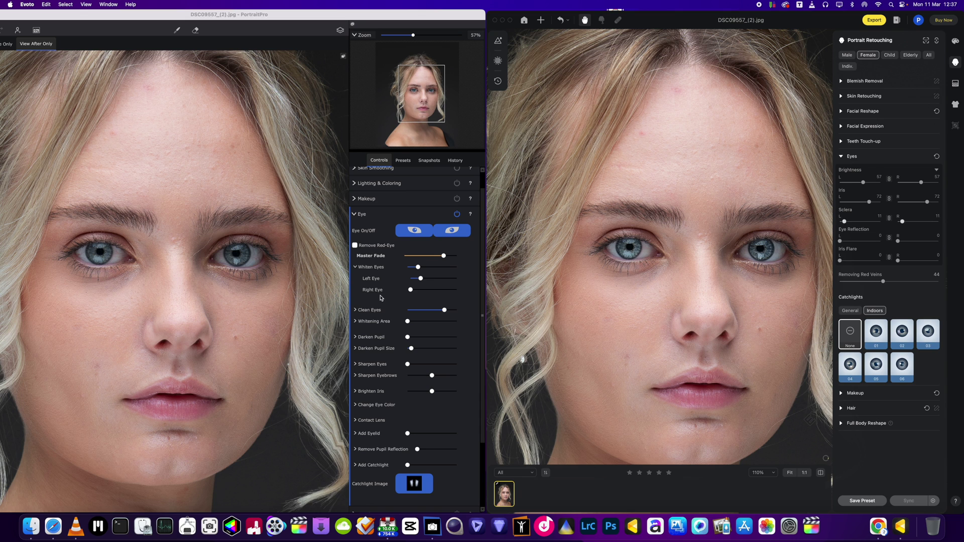
Widen PortraitPro's eye whitening area, enlarge the darkened pupil, and raise Evoto's red-vein removal to 85
{"action": "left_click", "coordinate": [416, 324]}
{"action": "left_click_drag", "start_coordinate": [416, 324], "coordinate": [443, 321]}
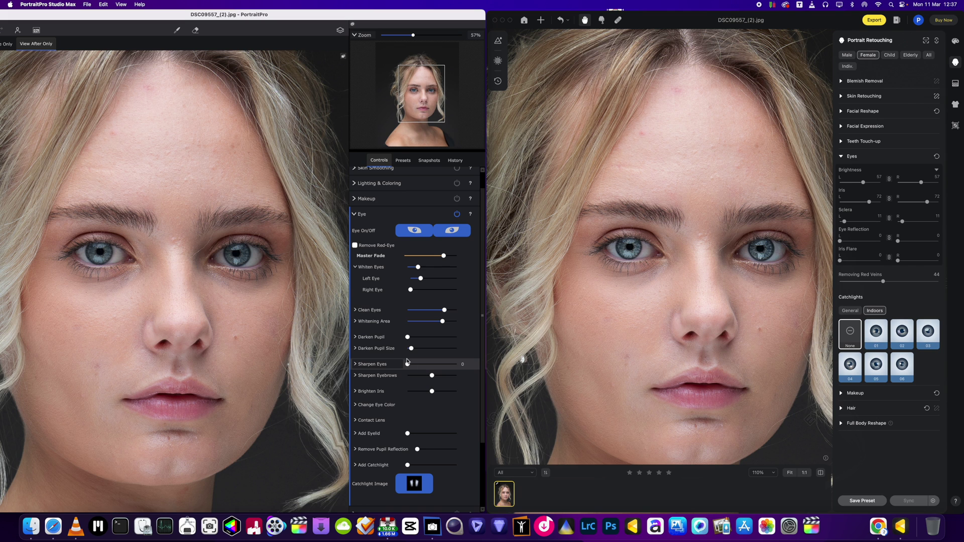
{"action": "left_click", "coordinate": [354, 337]}
{"action": "left_click", "coordinate": [355, 337]}
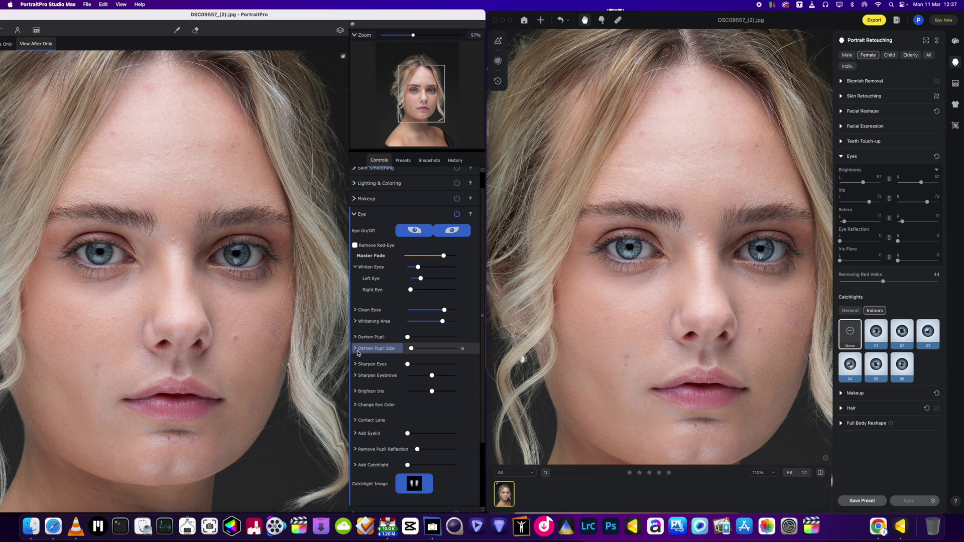
{"action": "left_click_drag", "start_coordinate": [411, 348], "coordinate": [421, 350]}
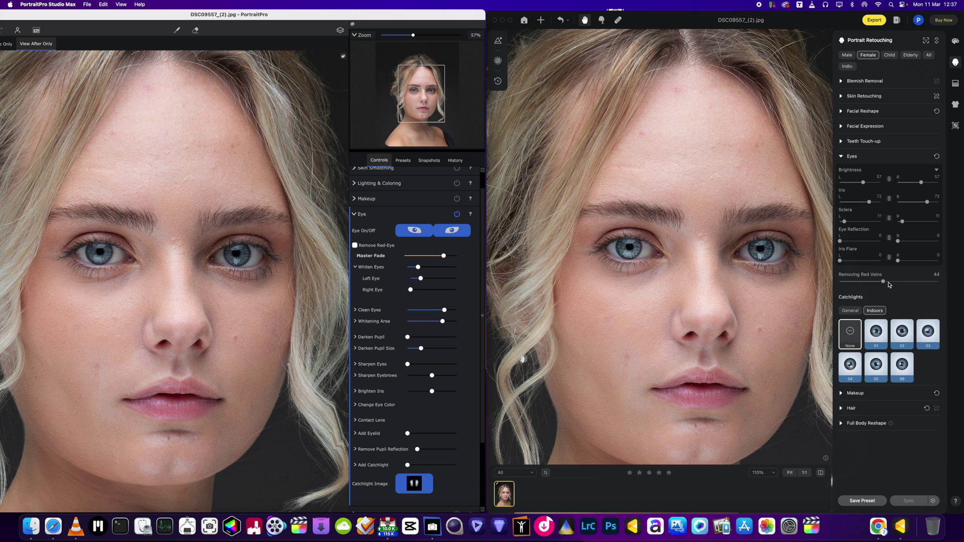
{"action": "left_click_drag", "start_coordinate": [882, 282], "coordinate": [922, 287]}
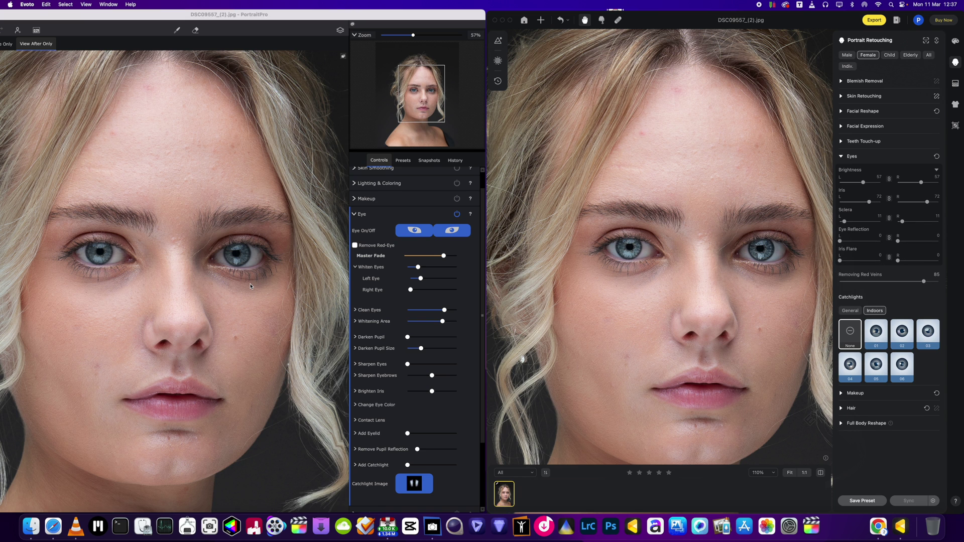
Collapse PortraitPro's Eye section to show the full list of sections
{"action": "scroll", "coordinate": [250, 286], "scroll_direction": "down", "scroll_amount": 2}
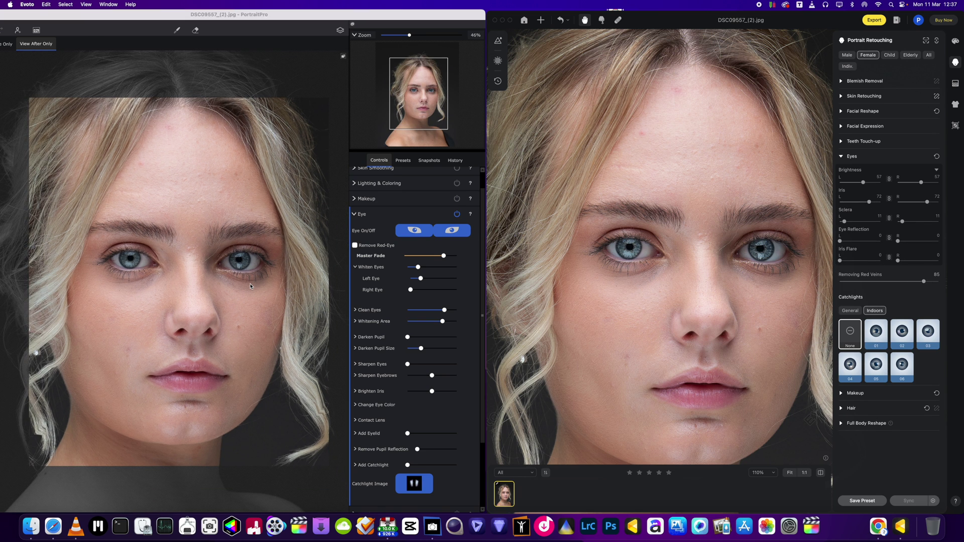
{"action": "left_click", "coordinate": [356, 215]}
{"action": "scroll", "coordinate": [688, 279], "scroll_direction": "down", "scroll_amount": 2}
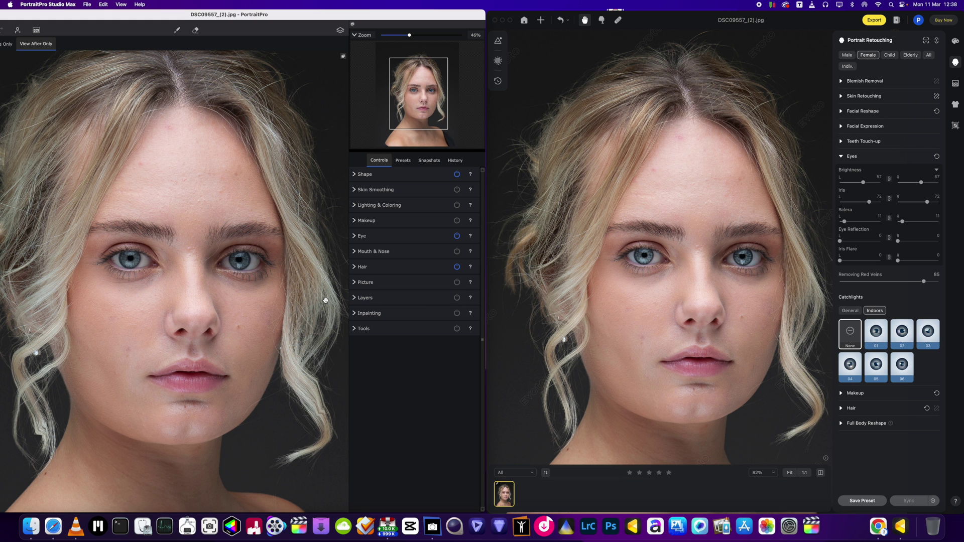
{"action": "scroll", "coordinate": [137, 271], "scroll_direction": "up", "scroll_amount": 2}
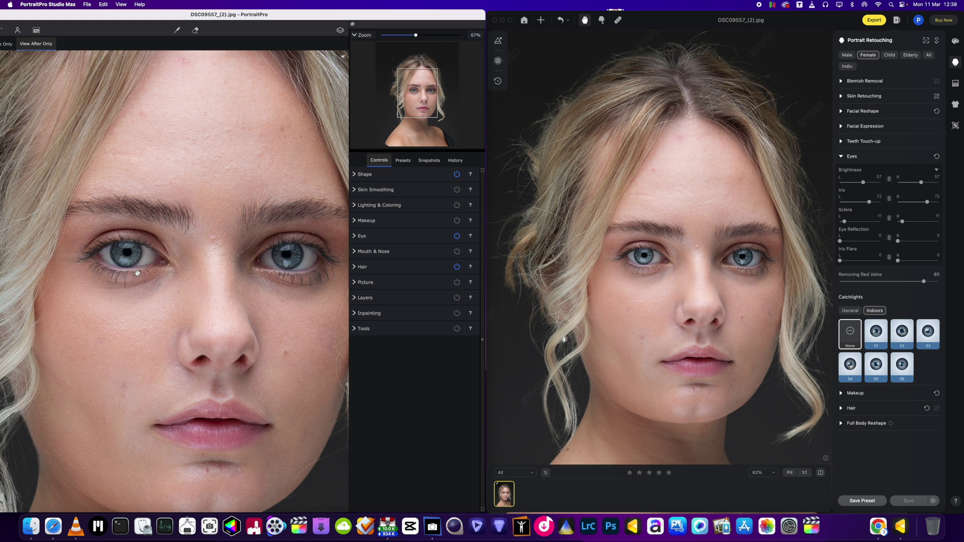
{"action": "scroll", "coordinate": [137, 273], "scroll_direction": "up", "scroll_amount": 2}
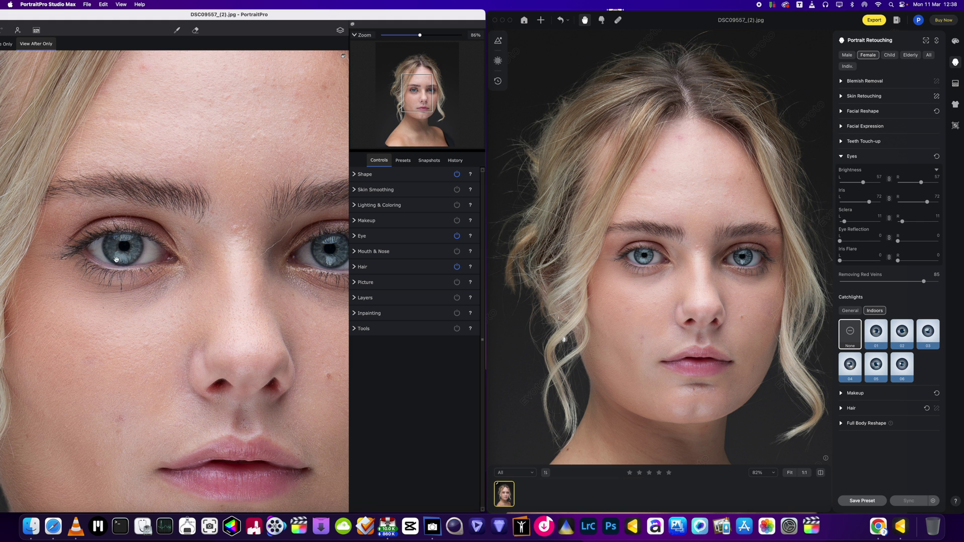
{"action": "scroll", "coordinate": [138, 273], "scroll_direction": "down", "scroll_amount": 2}
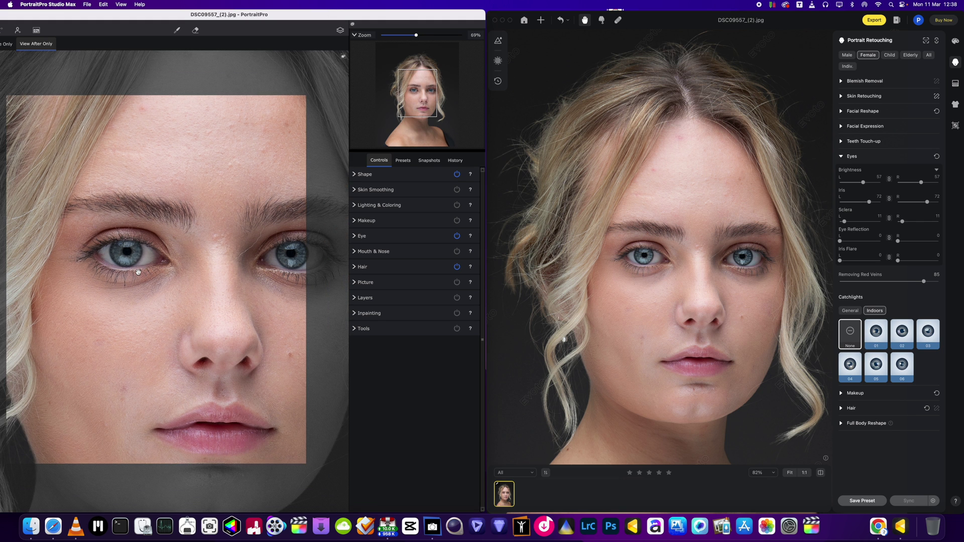
{"action": "scroll", "coordinate": [180, 285], "scroll_direction": "down", "scroll_amount": 1}
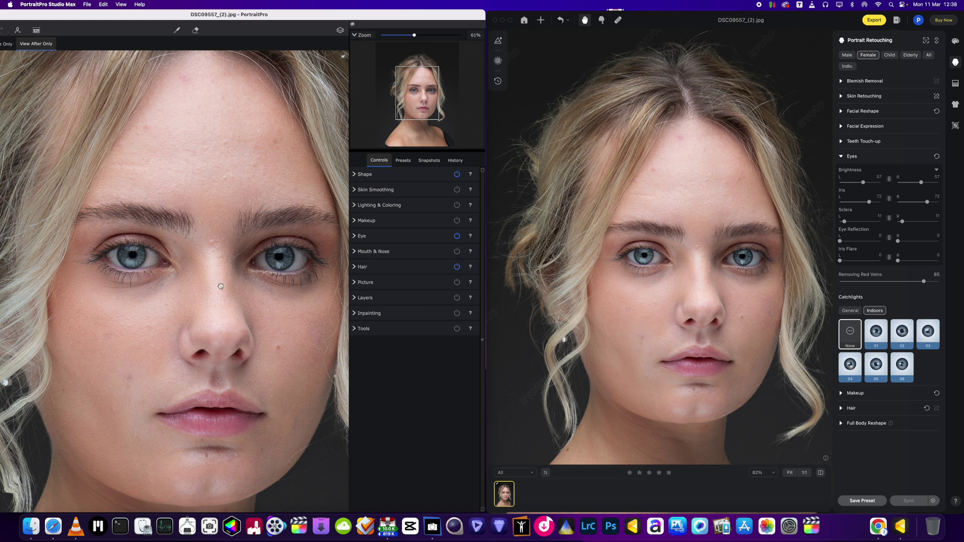
{"action": "scroll", "coordinate": [773, 307], "scroll_direction": "up", "scroll_amount": 3}
{"action": "scroll", "coordinate": [769, 311], "scroll_direction": "down", "scroll_amount": 2}
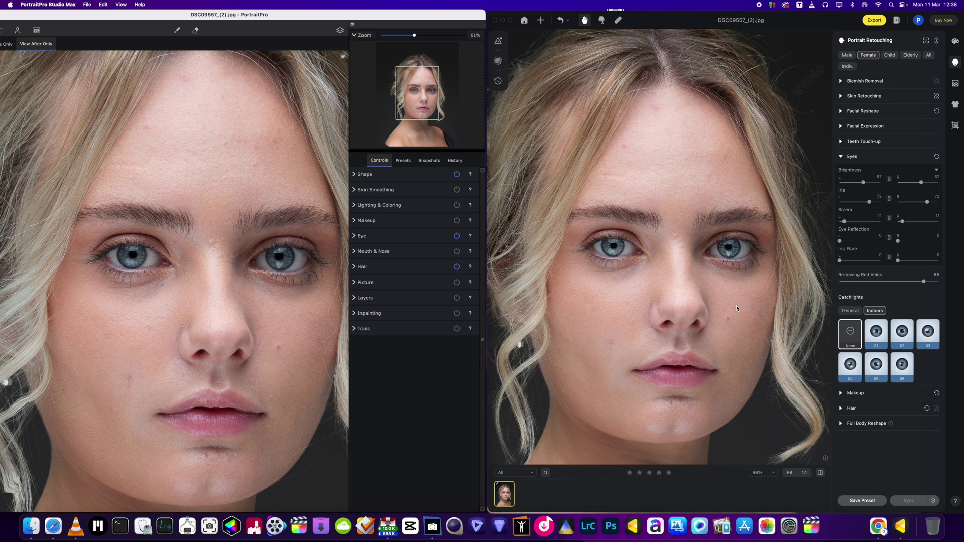
Push Evoto's Removing Red Veins to 100, then lower it to 66 for comparison
{"action": "left_click", "coordinate": [923, 284]}
{"action": "left_click_drag", "start_coordinate": [837, 282], "coordinate": [962, 290]}
{"action": "scroll", "coordinate": [718, 293], "scroll_direction": "down", "scroll_amount": 3}
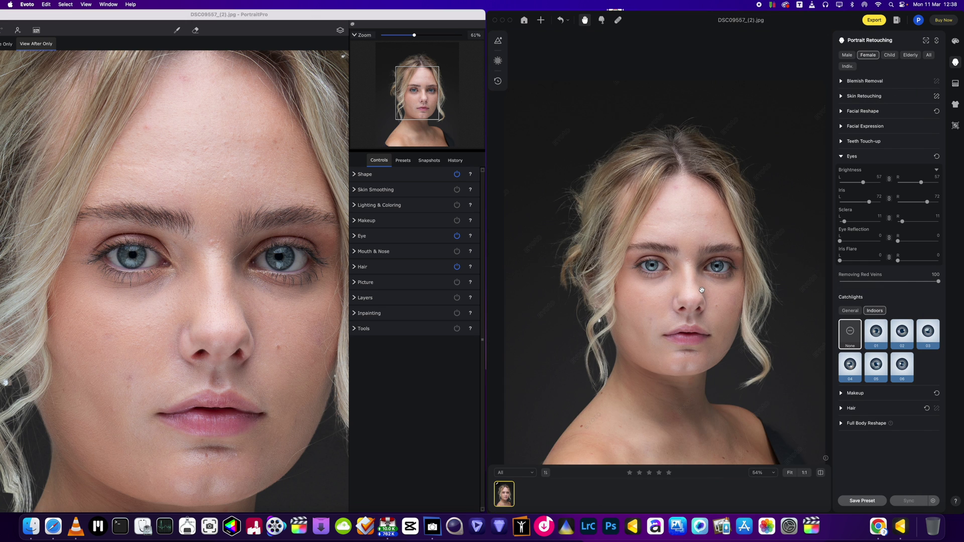
{"action": "scroll", "coordinate": [702, 291], "scroll_direction": "up", "scroll_amount": 5}
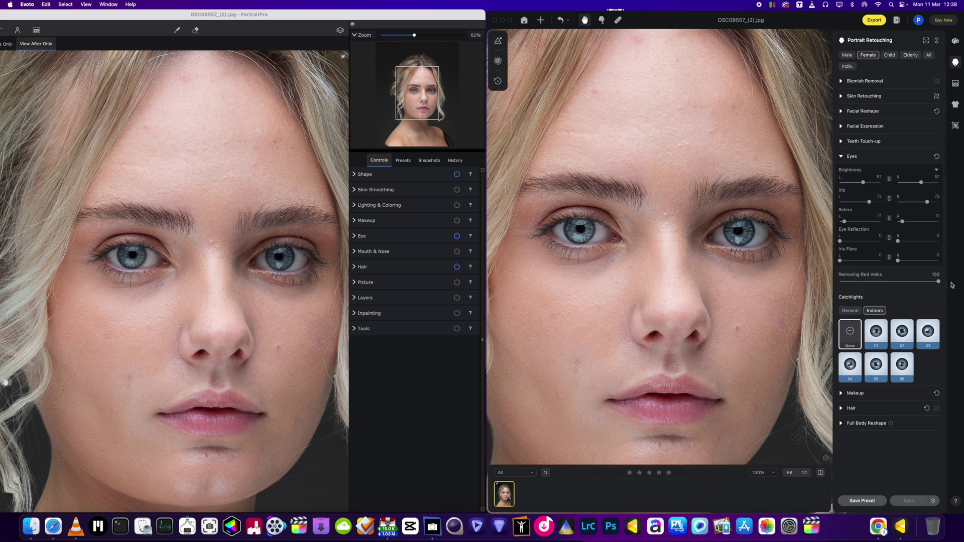
{"action": "left_click_drag", "start_coordinate": [937, 282], "coordinate": [904, 283]}
{"action": "scroll", "coordinate": [739, 282], "scroll_direction": "down", "scroll_amount": 4}
{"action": "scroll", "coordinate": [737, 291], "scroll_direction": "up", "scroll_amount": 2}
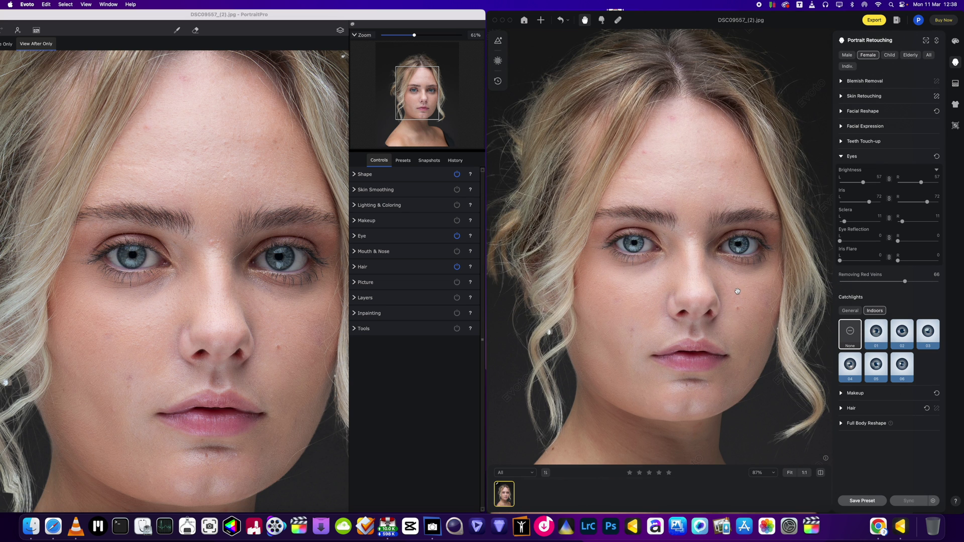
{"action": "scroll", "coordinate": [182, 328], "scroll_direction": "down", "scroll_amount": 3}
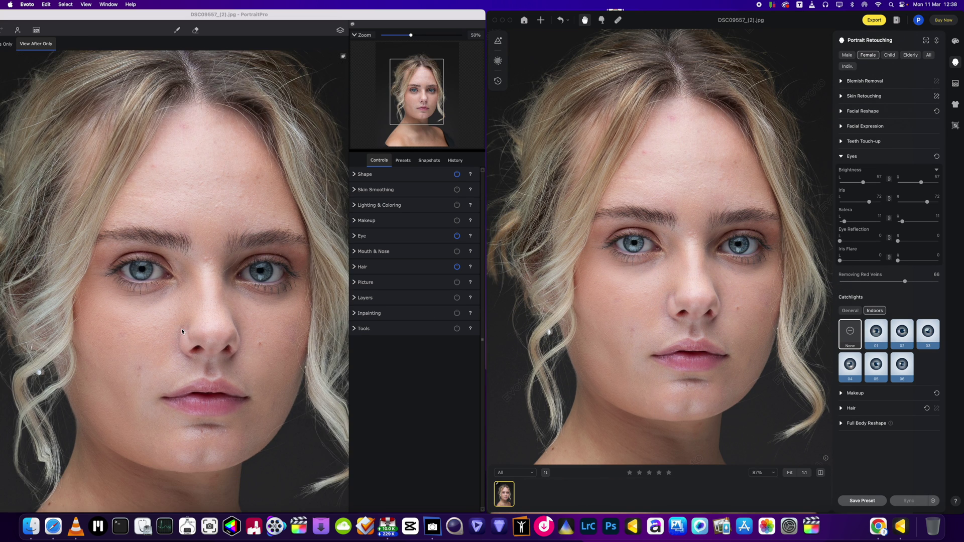
{"action": "scroll", "coordinate": [564, 342], "scroll_direction": "down", "scroll_amount": 3}
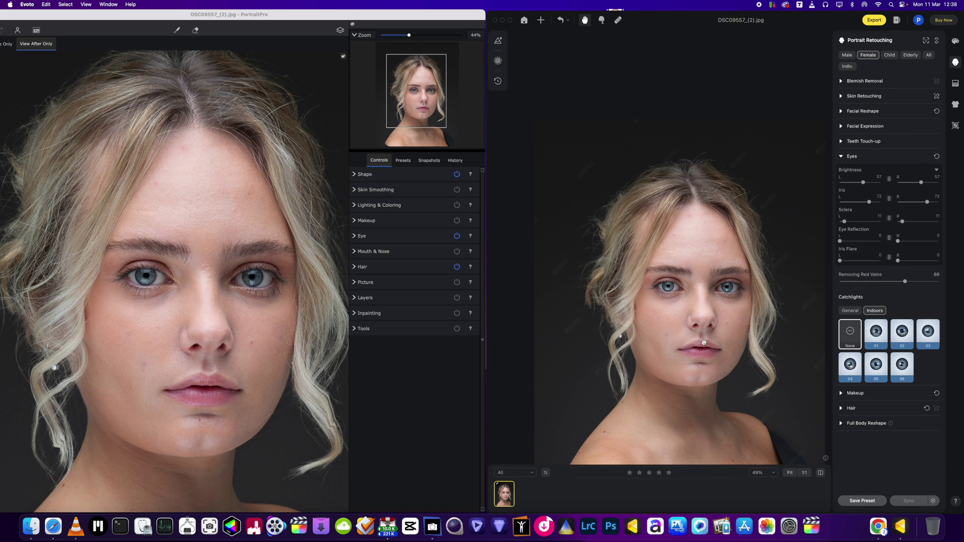
{"action": "scroll", "coordinate": [293, 330], "scroll_direction": "down", "scroll_amount": 1}
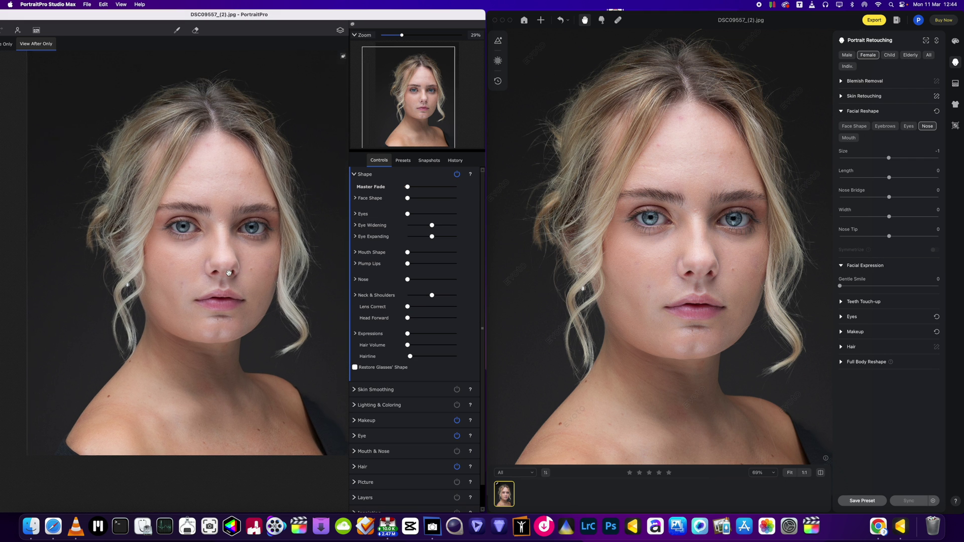
Expand Face Shape, preview Jaw at 81 and undo it, then show Evoto's Face Shape options
{"action": "scroll", "coordinate": [245, 262], "scroll_direction": "up", "scroll_amount": 3}
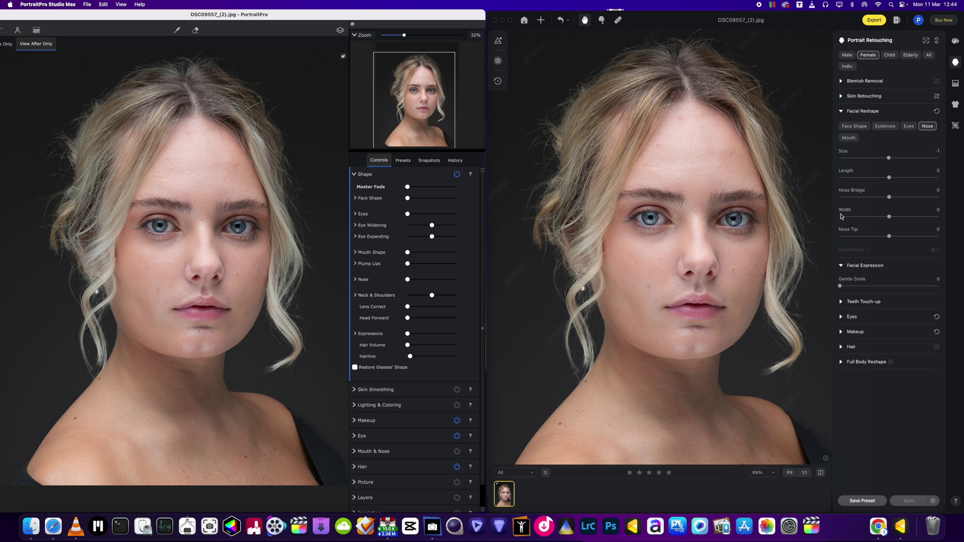
{"action": "left_click", "coordinate": [356, 199]}
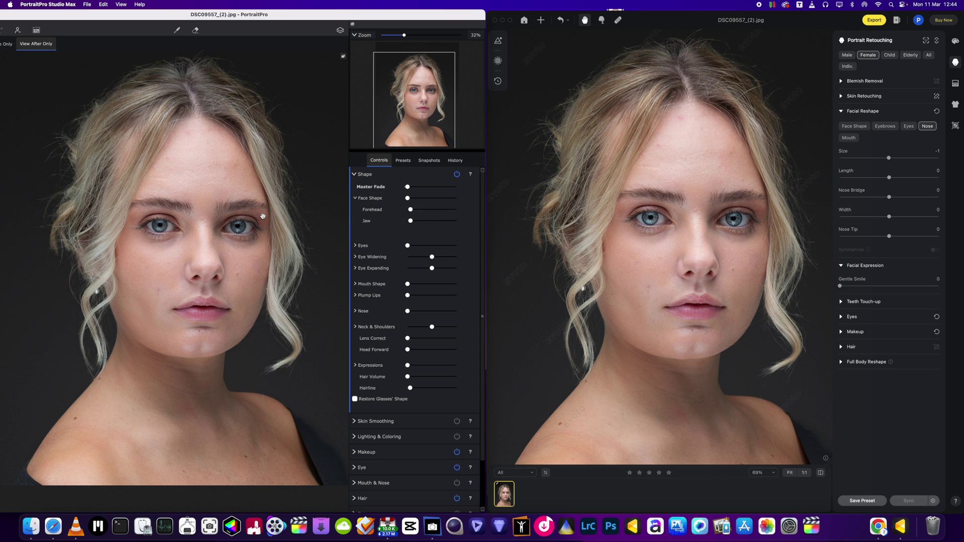
{"action": "left_click_drag", "start_coordinate": [410, 221], "coordinate": [442, 228]}
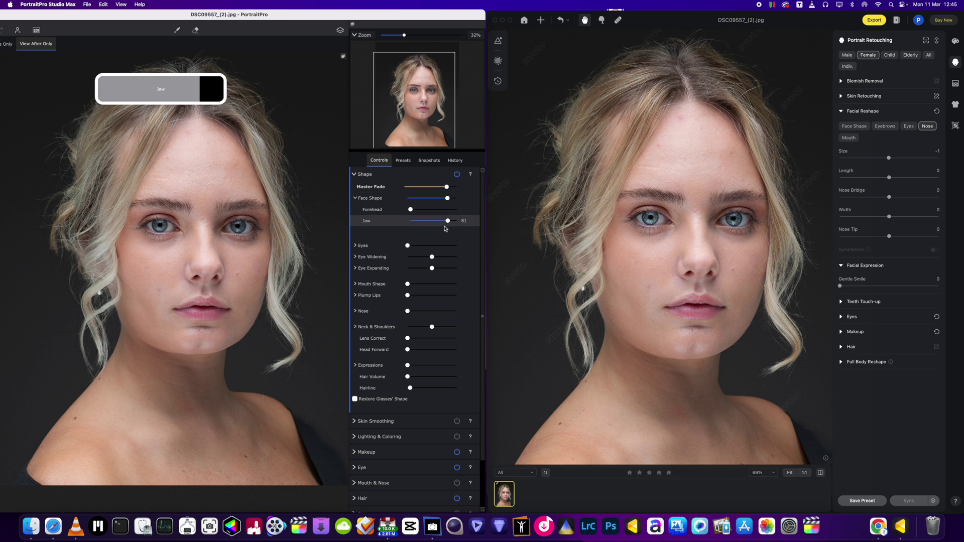
{"action": "key", "text": "super+z"}
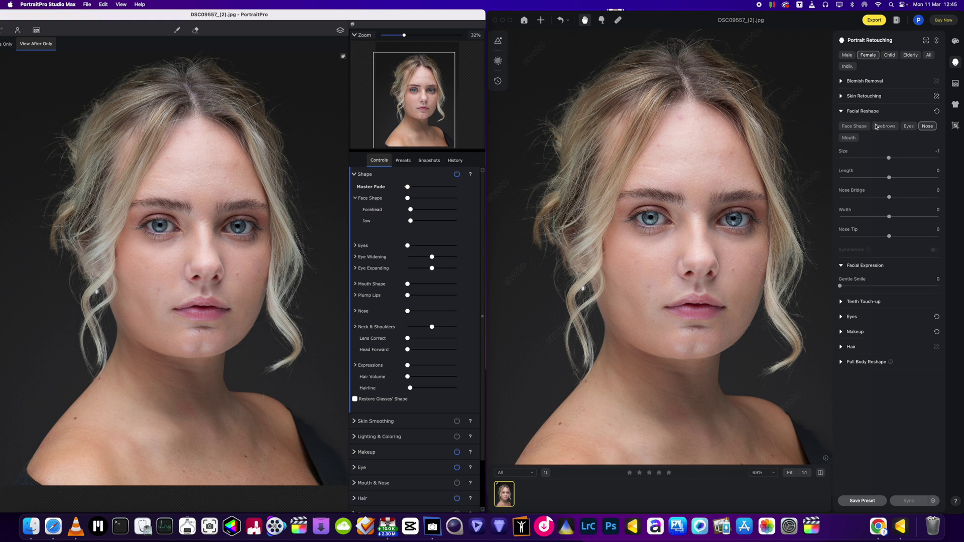
{"action": "left_click", "coordinate": [853, 127]}
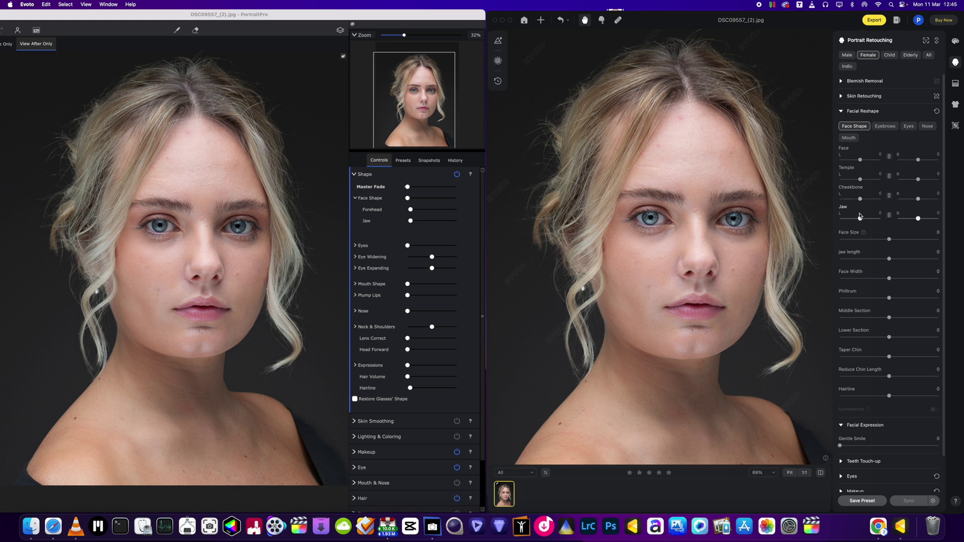
In Evoto's Eyebrows reshape, thicken the brows and set separate arch heights, the right at 42
{"action": "left_click", "coordinate": [885, 127]}
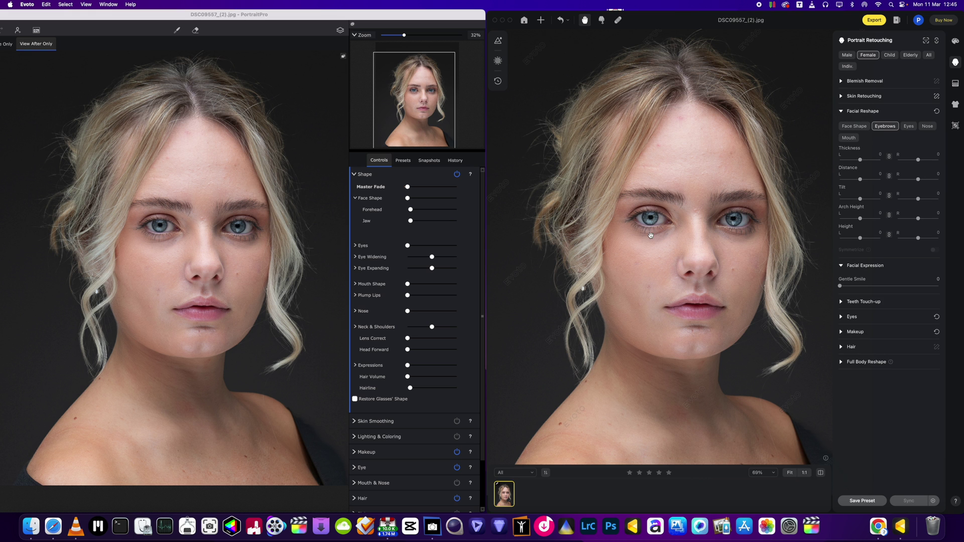
{"action": "scroll", "coordinate": [689, 232], "scroll_direction": "up", "scroll_amount": 2}
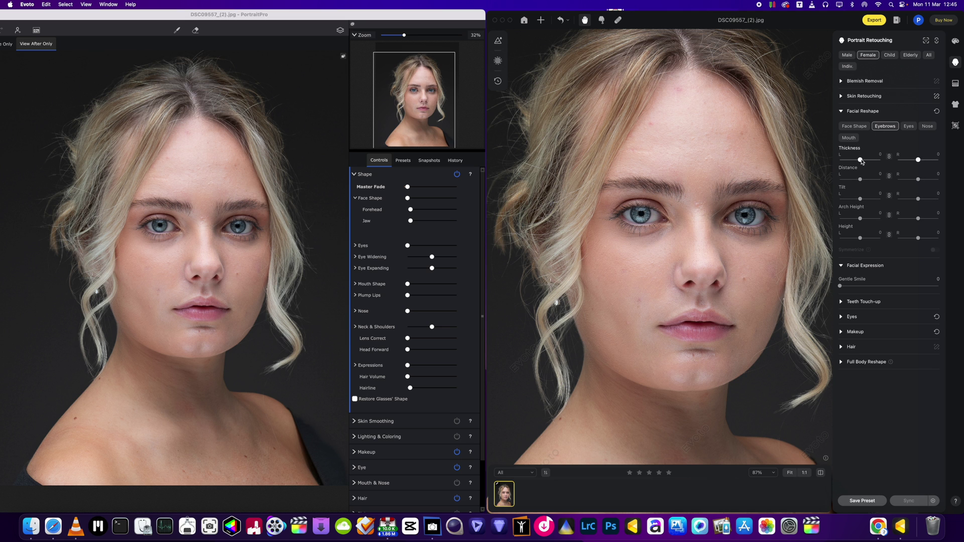
{"action": "mouse_move", "coordinate": [861, 161]}
{"action": "left_mouse_down"}
{"action": "mouse_move", "coordinate": [883, 162]}
{"action": "mouse_move", "coordinate": [863, 164]}
{"action": "left_mouse_up"}
{"action": "left_click_drag", "start_coordinate": [861, 219], "coordinate": [862, 238]}
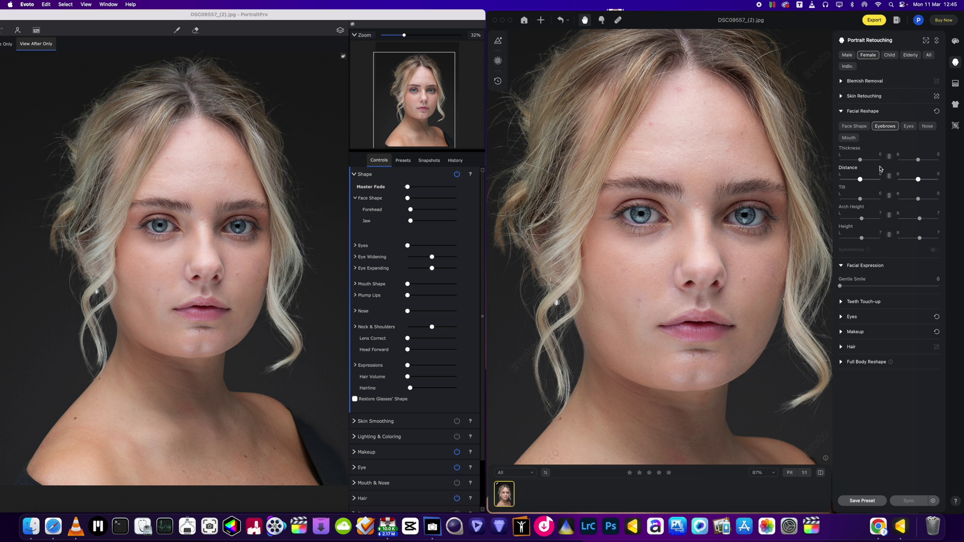
{"action": "left_click", "coordinate": [889, 195]}
{"action": "mouse_move", "coordinate": [861, 218]}
{"action": "left_mouse_down"}
{"action": "mouse_move", "coordinate": [889, 220]}
{"action": "mouse_move", "coordinate": [861, 221]}
{"action": "left_mouse_up"}
{"action": "left_click", "coordinate": [889, 214]}
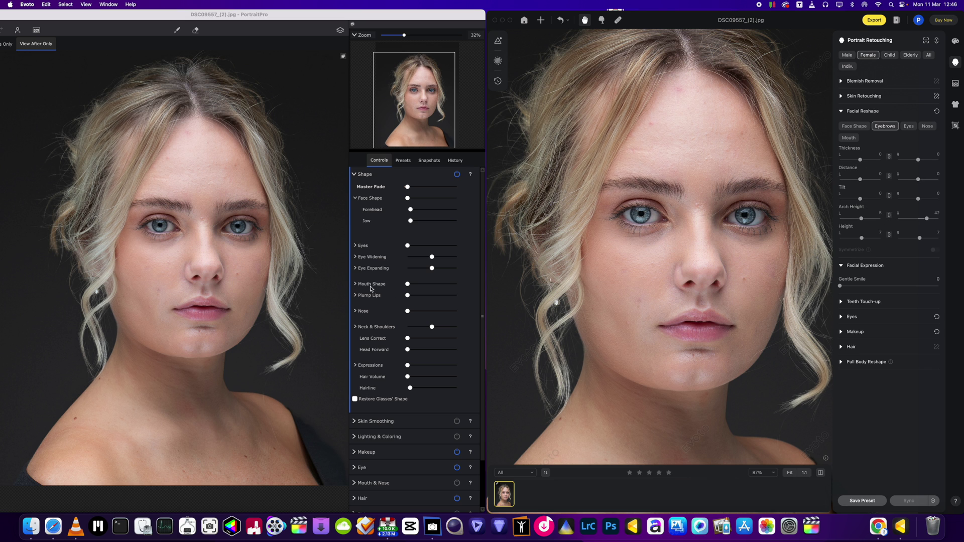
Preview Hair Volume at 22 in PortraitPro, return it to 0, and show Evoto's Eyes reshape options
{"action": "left_click", "coordinate": [366, 381]}
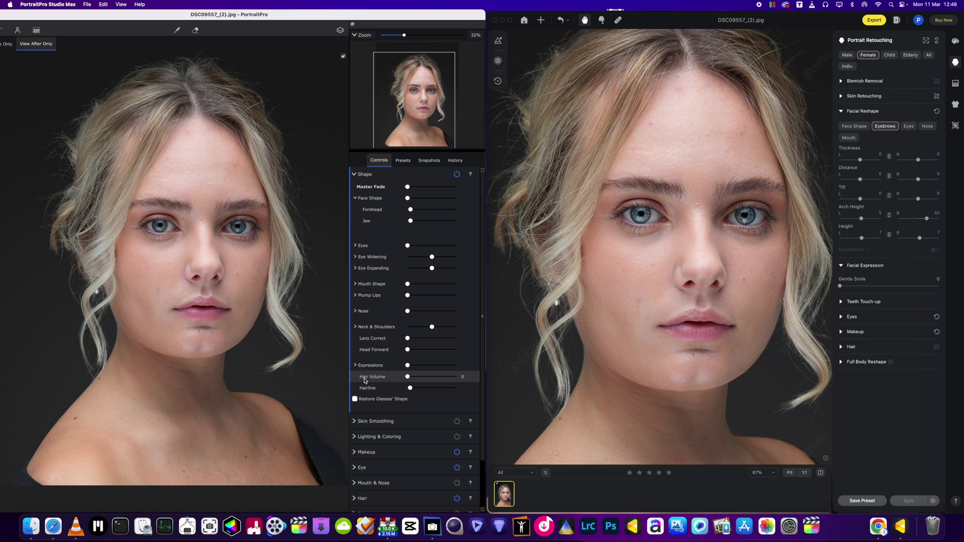
{"action": "scroll", "coordinate": [240, 344], "scroll_direction": "down", "scroll_amount": 1}
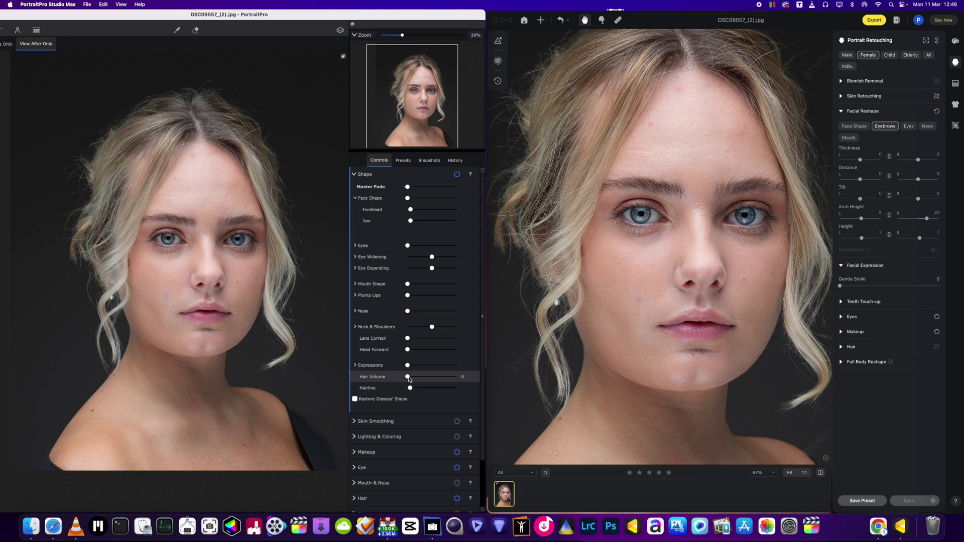
{"action": "mouse_move", "coordinate": [409, 379]}
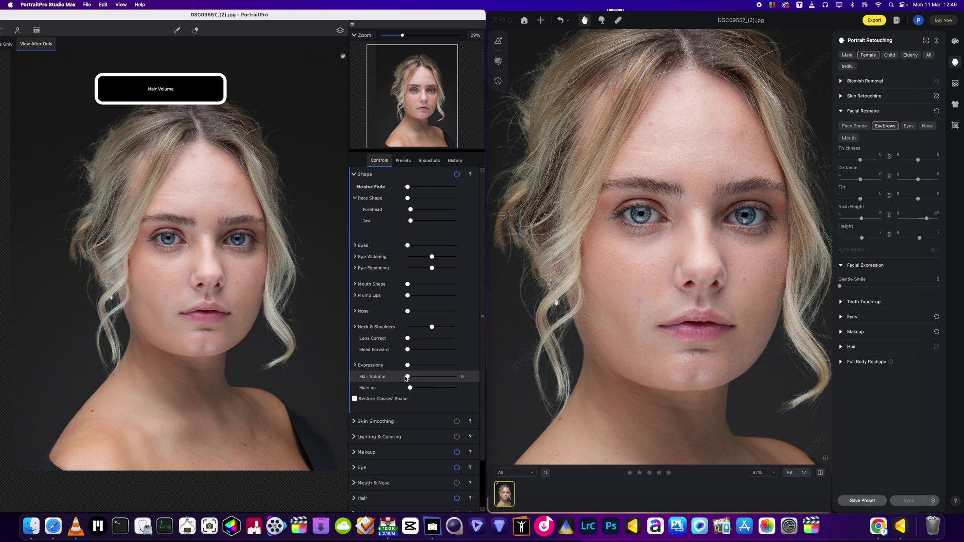
{"action": "mouse_move", "coordinate": [407, 377]}
{"action": "left_mouse_down"}
{"action": "mouse_move", "coordinate": [419, 377]}
{"action": "mouse_move", "coordinate": [407, 378]}
{"action": "left_mouse_up"}
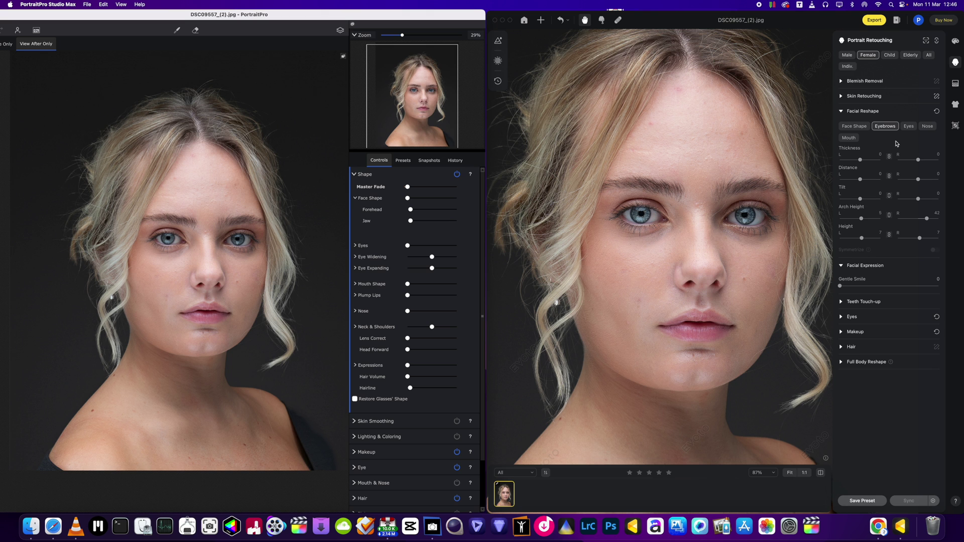
{"action": "left_click", "coordinate": [909, 126]}
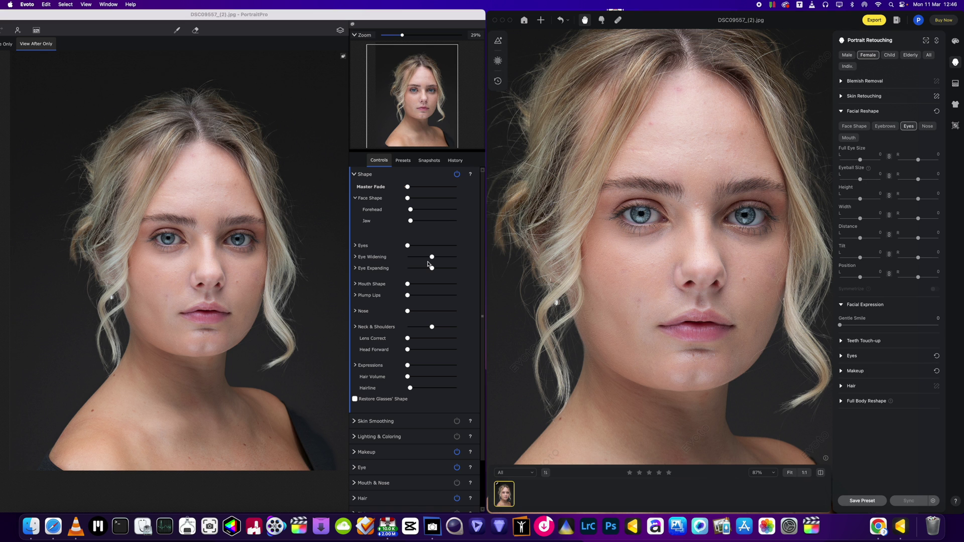
Expand PortraitPro's eye and eyebrow shapes, reshape the Left Eyebrow, and shift Evoto's eye Position to -46
{"action": "left_click", "coordinate": [355, 246]}
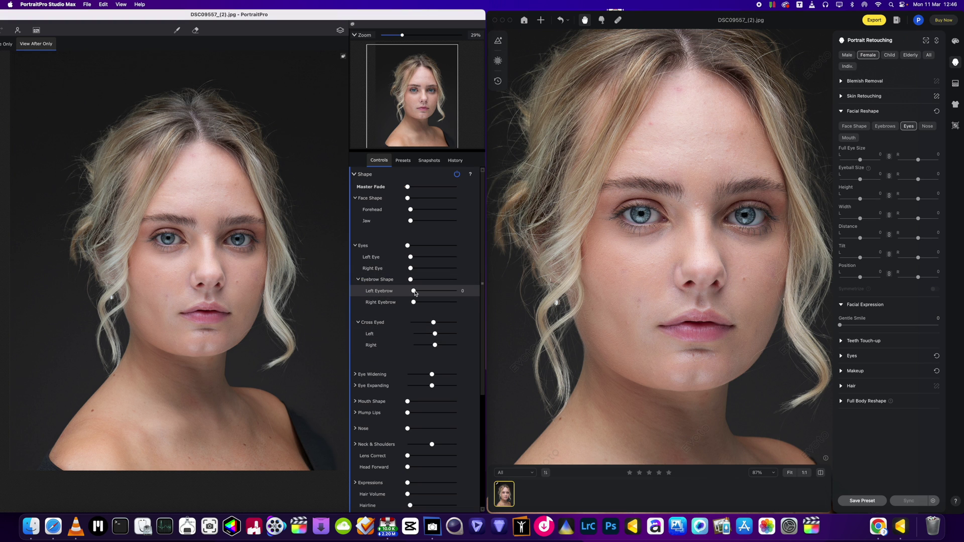
{"action": "mouse_move", "coordinate": [415, 292]}
{"action": "left_mouse_down"}
{"action": "mouse_move", "coordinate": [445, 294]}
{"action": "mouse_move", "coordinate": [411, 294]}
{"action": "mouse_move", "coordinate": [430, 294]}
{"action": "mouse_move", "coordinate": [413, 301]}
{"action": "mouse_move", "coordinate": [435, 281]}
{"action": "mouse_move", "coordinate": [459, 281]}
{"action": "mouse_move", "coordinate": [411, 281]}
{"action": "left_mouse_up"}
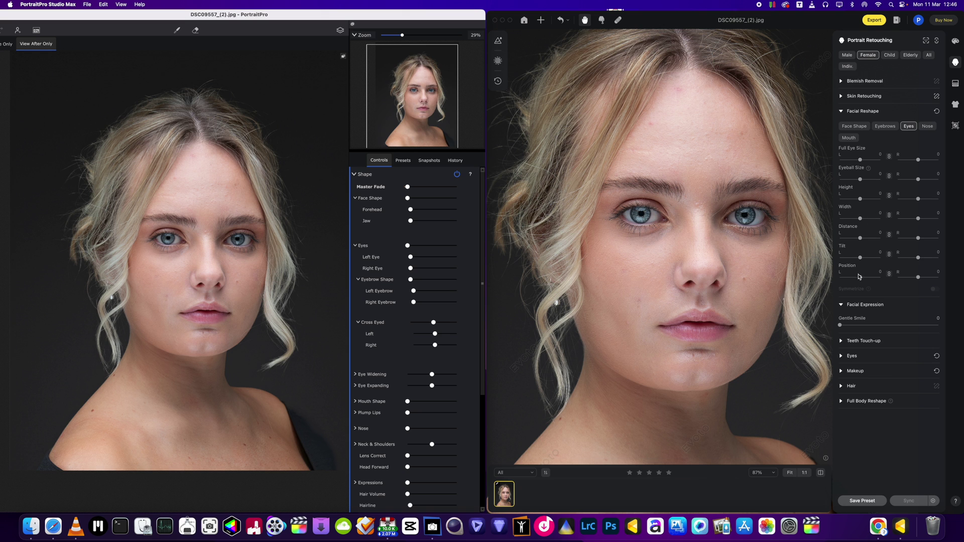
{"action": "mouse_move", "coordinate": [861, 277]}
{"action": "left_mouse_down"}
{"action": "mouse_move", "coordinate": [851, 278]}
{"action": "mouse_move", "coordinate": [860, 278]}
{"action": "left_mouse_up"}
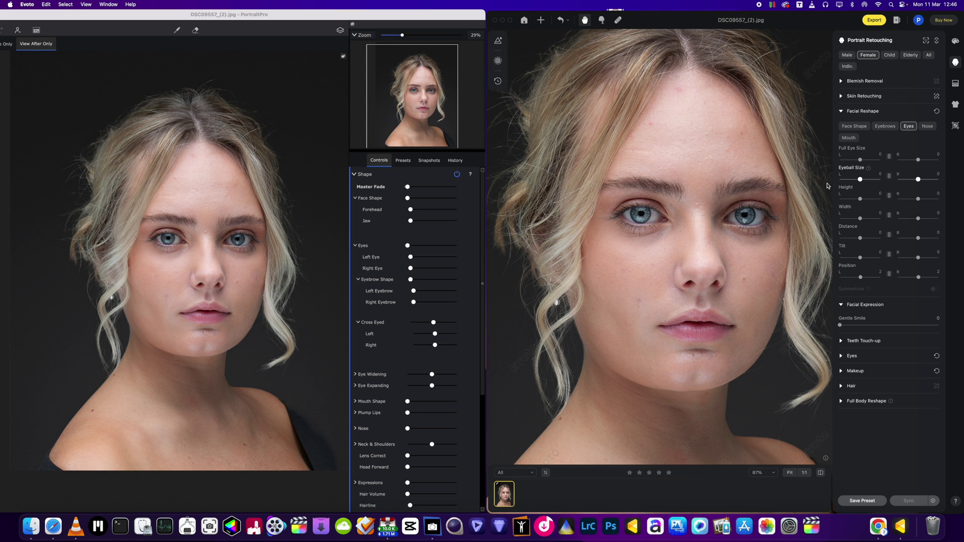
{"action": "scroll", "coordinate": [703, 265], "scroll_direction": "down", "scroll_amount": 3}
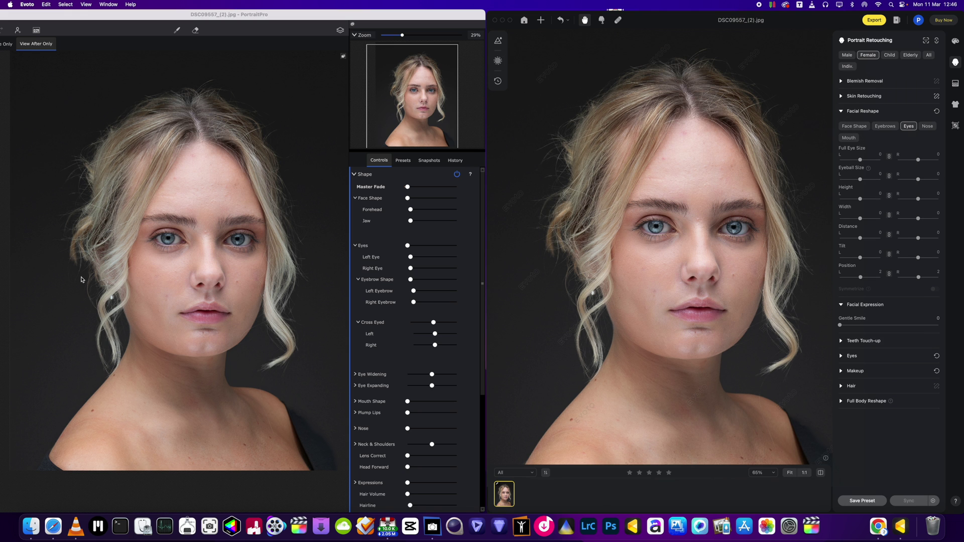
{"action": "scroll", "coordinate": [175, 307], "scroll_direction": "up", "scroll_amount": 1}
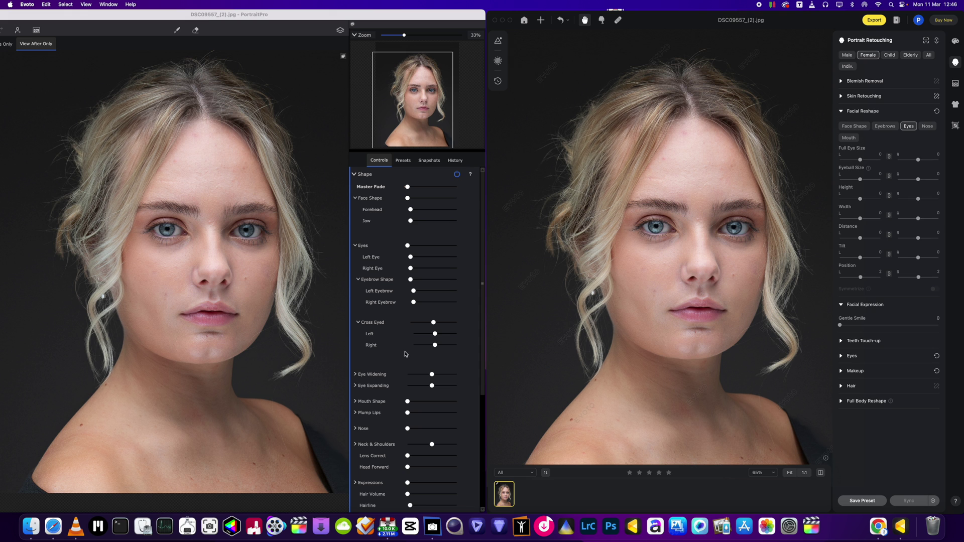
{"action": "scroll", "coordinate": [407, 356], "scroll_direction": "down", "scroll_amount": 3}
{"action": "scroll", "coordinate": [407, 356], "scroll_direction": "down", "scroll_amount": 3}
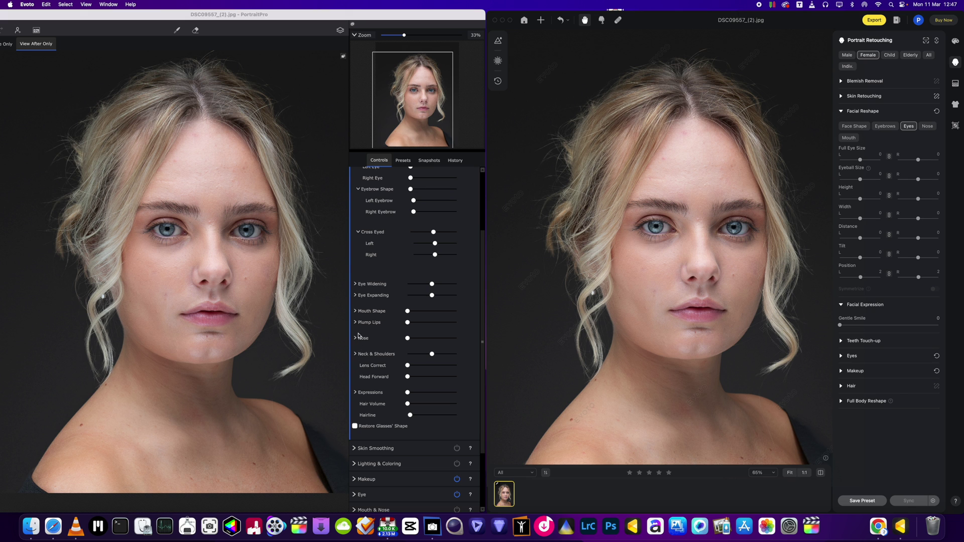
Try and reset Evoto's Gentle Smile, then preview Smile at 33 and other PortraitPro expressions
{"action": "left_click", "coordinate": [358, 393]}
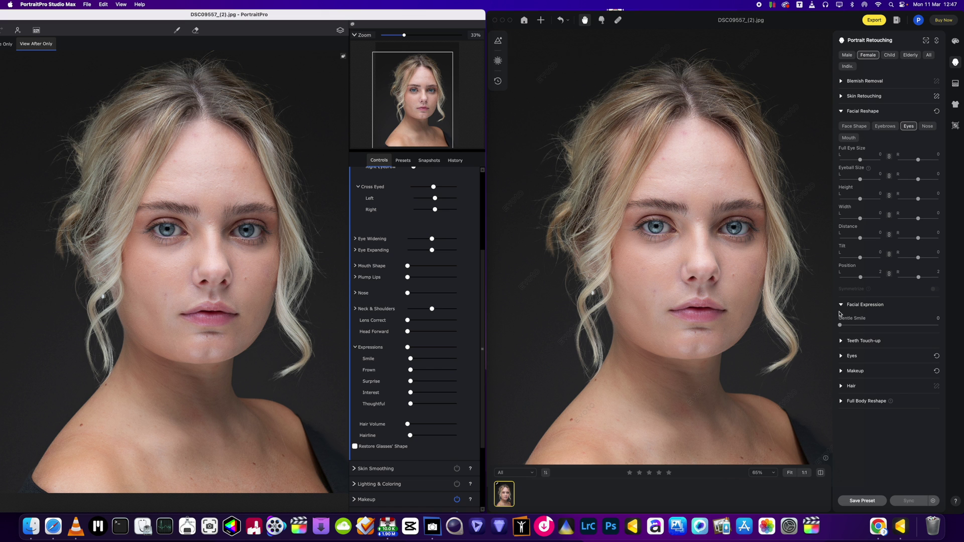
{"action": "left_click_drag", "start_coordinate": [840, 326], "coordinate": [939, 325]}
{"action": "double_click", "coordinate": [881, 329]}
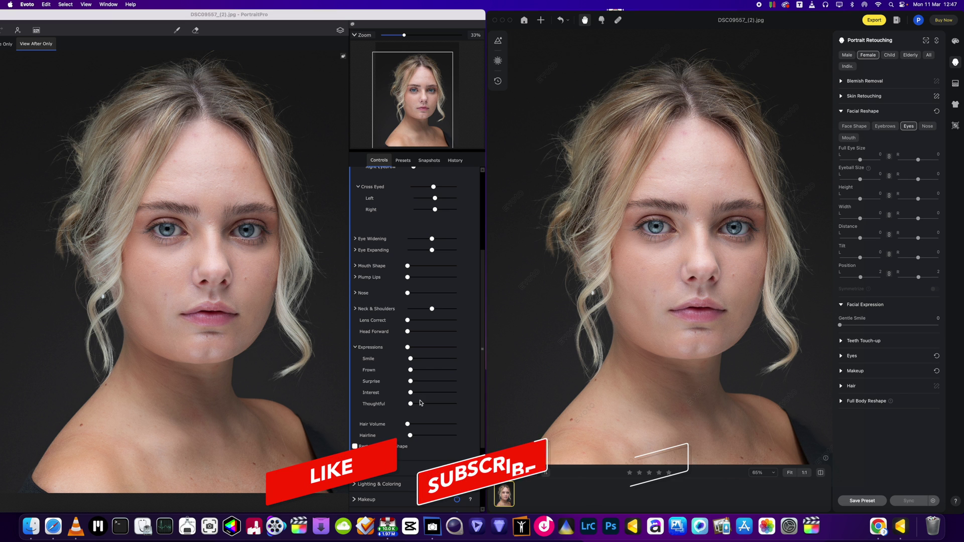
{"action": "mouse_move", "coordinate": [410, 359]}
{"action": "left_mouse_down"}
{"action": "mouse_move", "coordinate": [421, 361]}
{"action": "mouse_move", "coordinate": [411, 370]}
{"action": "mouse_move", "coordinate": [444, 374]}
{"action": "mouse_move", "coordinate": [407, 371]}
{"action": "left_mouse_up"}
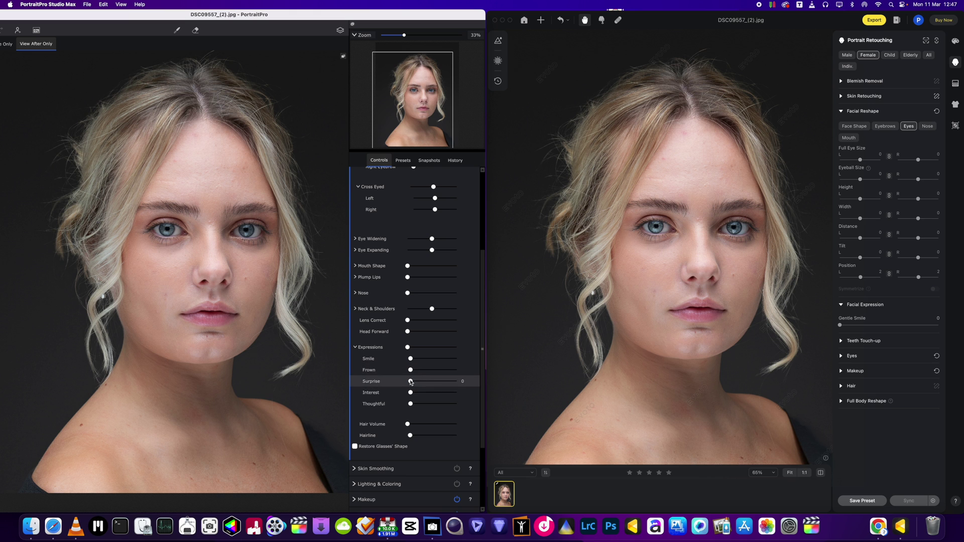
{"action": "left_click", "coordinate": [411, 371]}
{"action": "left_click", "coordinate": [411, 382]}
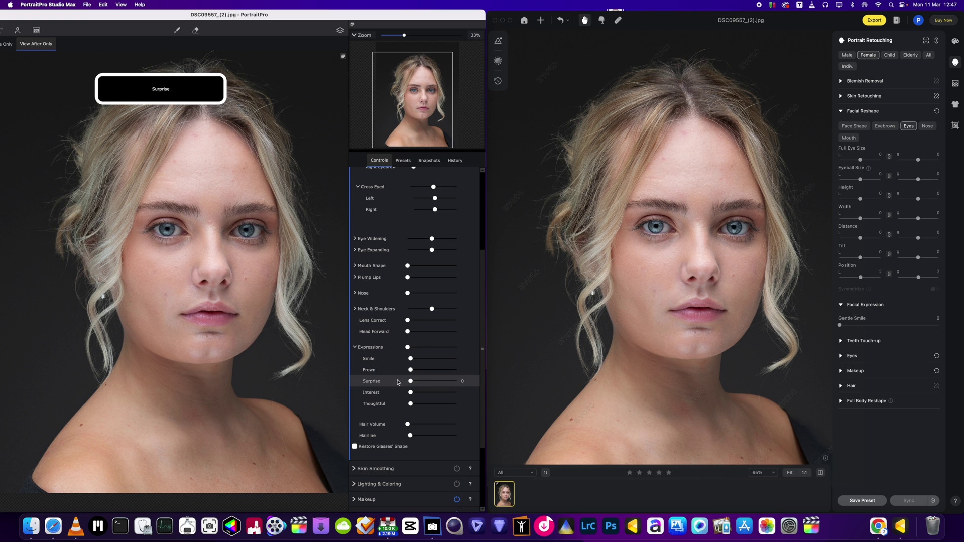
{"action": "left_click", "coordinate": [410, 393]}
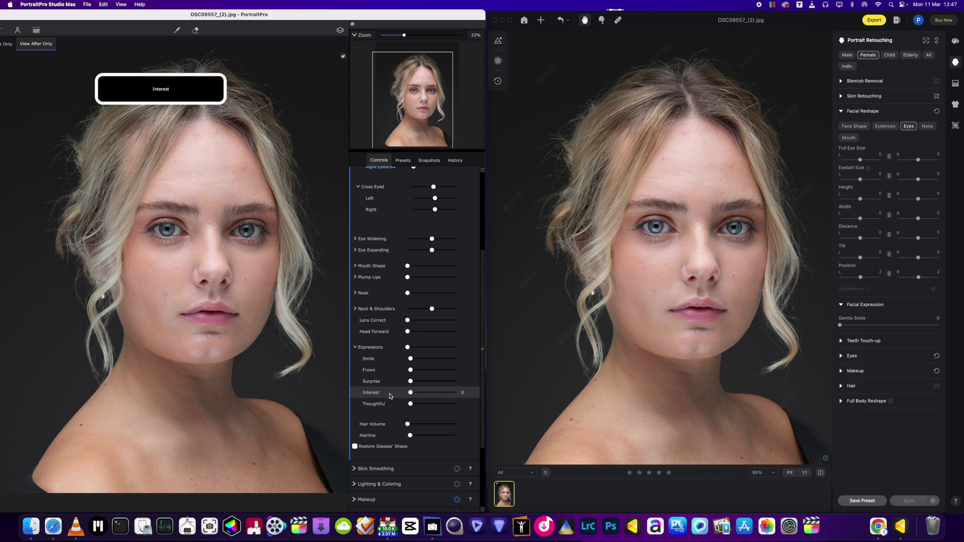
{"action": "left_click", "coordinate": [409, 404]}
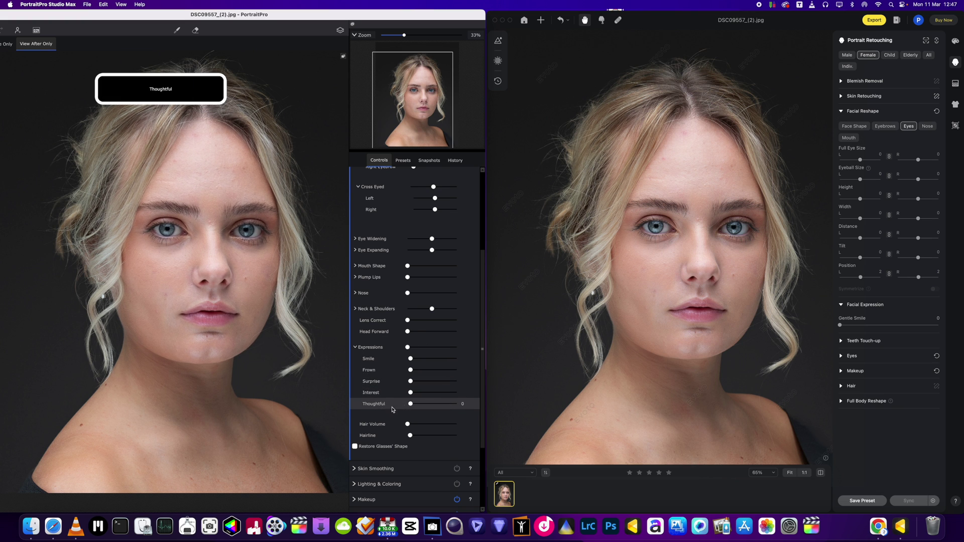
{"action": "left_click", "coordinate": [408, 424]}
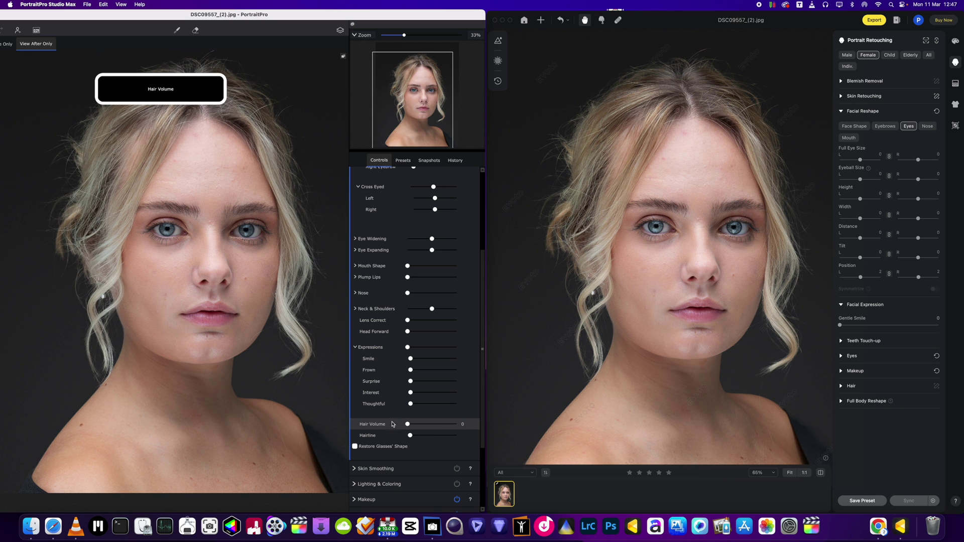
Push the head forward by 25 and test several Lens Correct values, leaving it at 0
{"action": "left_click_drag", "start_coordinate": [407, 332], "coordinate": [421, 334]}
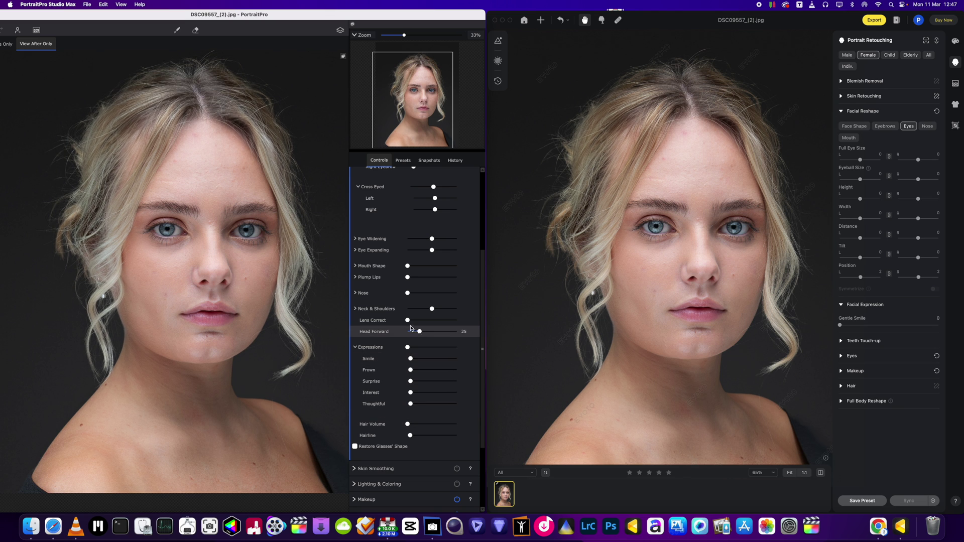
{"action": "left_click", "coordinate": [409, 320]}
{"action": "mouse_move", "coordinate": [410, 322]}
{"action": "left_mouse_down"}
{"action": "mouse_move", "coordinate": [429, 323]}
{"action": "mouse_move", "coordinate": [403, 323]}
{"action": "left_mouse_up"}
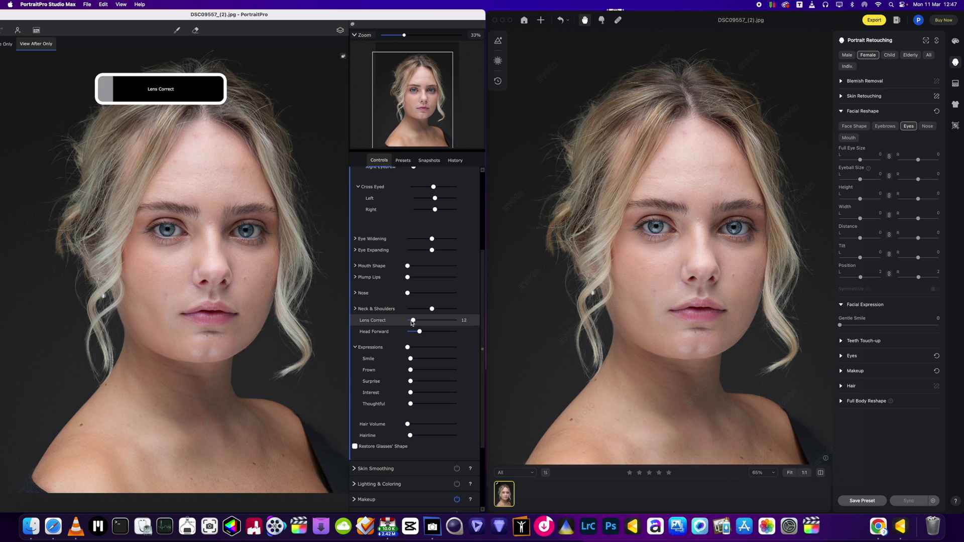
{"action": "left_click_drag", "start_coordinate": [407, 323], "coordinate": [403, 322]}
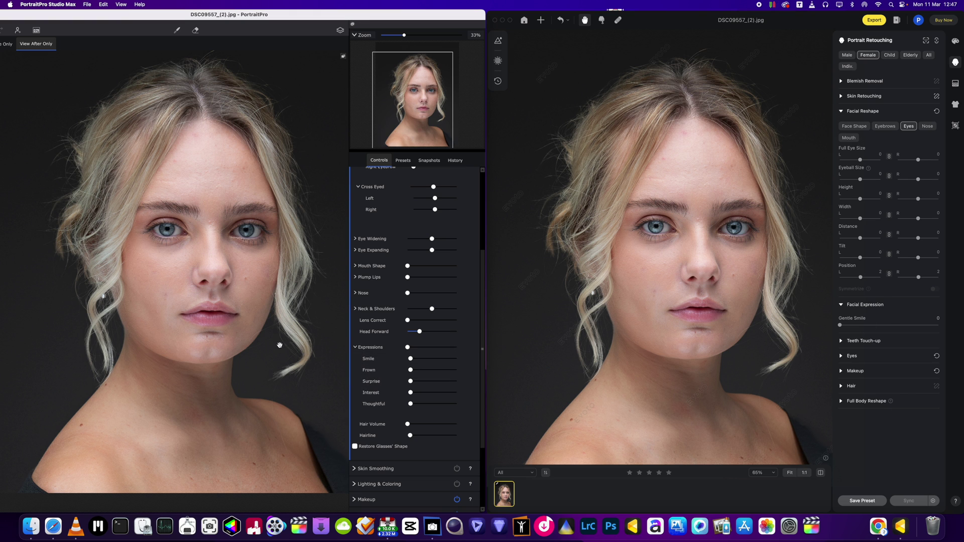
Fold away Evoto's Facial Reshape section so Facial Expression, with Gentle Smile at 0, stays visible
{"action": "scroll", "coordinate": [606, 354], "scroll_direction": "down", "scroll_amount": 3}
{"action": "scroll", "coordinate": [608, 283], "scroll_direction": "up", "scroll_amount": 2}
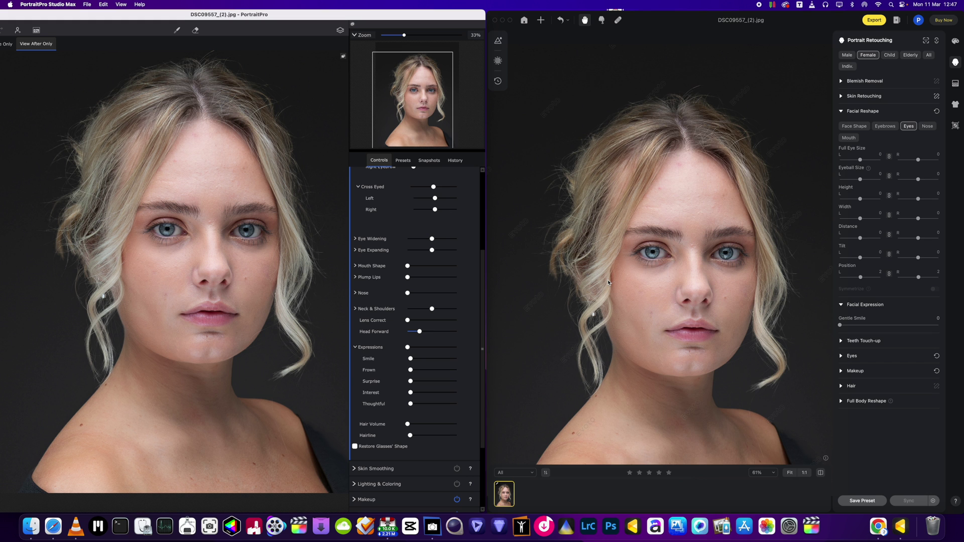
{"action": "scroll", "coordinate": [671, 289], "scroll_direction": "up", "scroll_amount": 3}
{"action": "scroll", "coordinate": [678, 296], "scroll_direction": "down", "scroll_amount": 2}
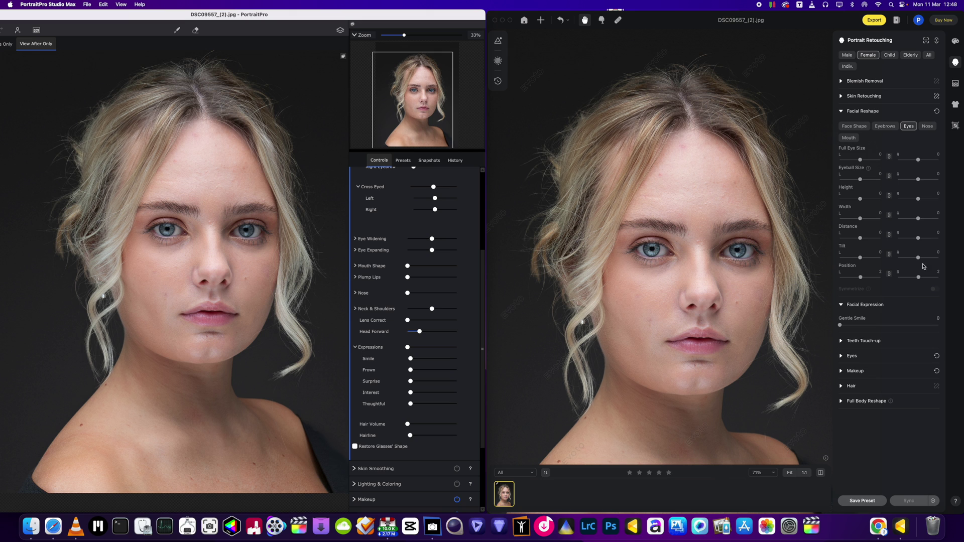
{"action": "left_click", "coordinate": [841, 114]}
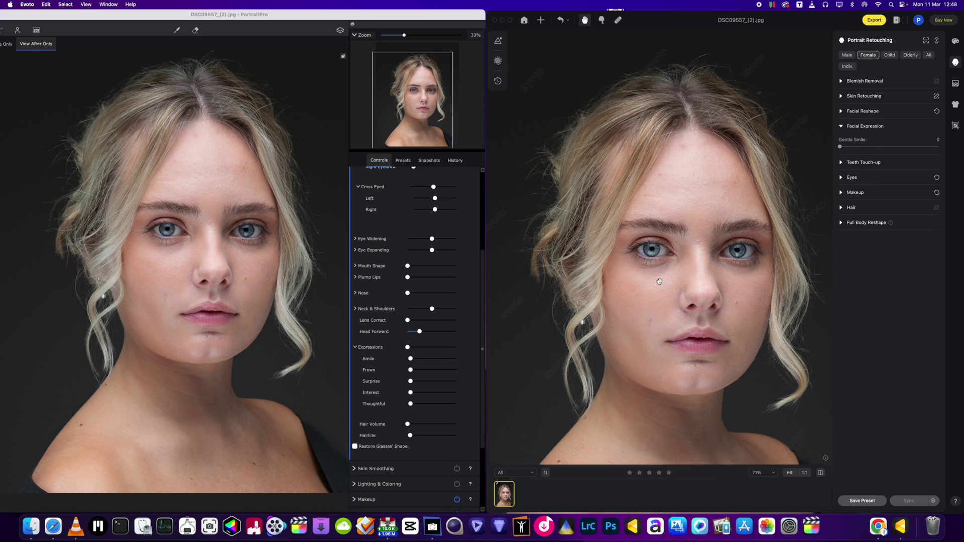
Reset PortraitPro's Head Forward slider to 0 and compare both zoomed faces
{"action": "left_click", "coordinate": [416, 333]}
{"action": "left_click_drag", "start_coordinate": [417, 332], "coordinate": [407, 332]}
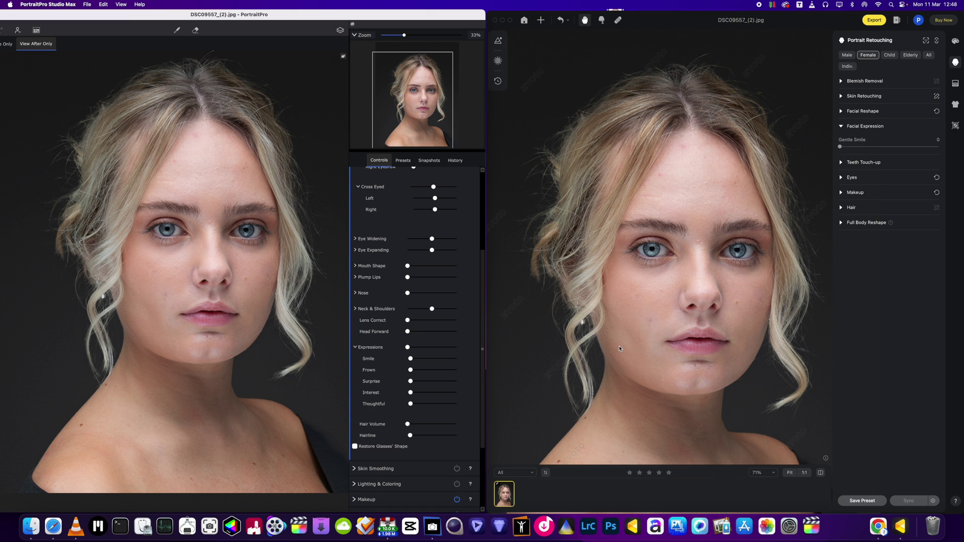
{"action": "scroll", "coordinate": [620, 348], "scroll_direction": "down", "scroll_amount": 2}
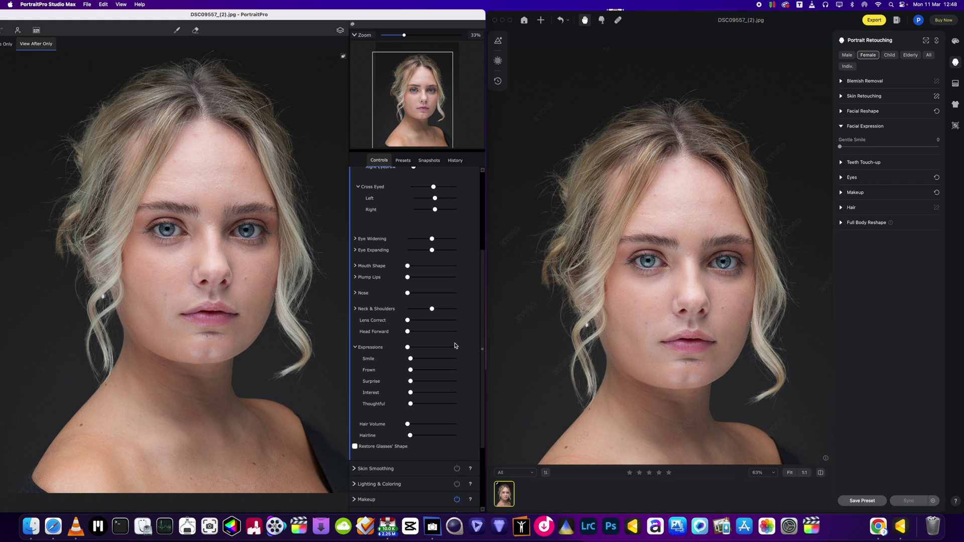
{"action": "scroll", "coordinate": [181, 328], "scroll_direction": "down", "scroll_amount": 1}
{"action": "scroll", "coordinate": [185, 312], "scroll_direction": "up", "scroll_amount": 1}
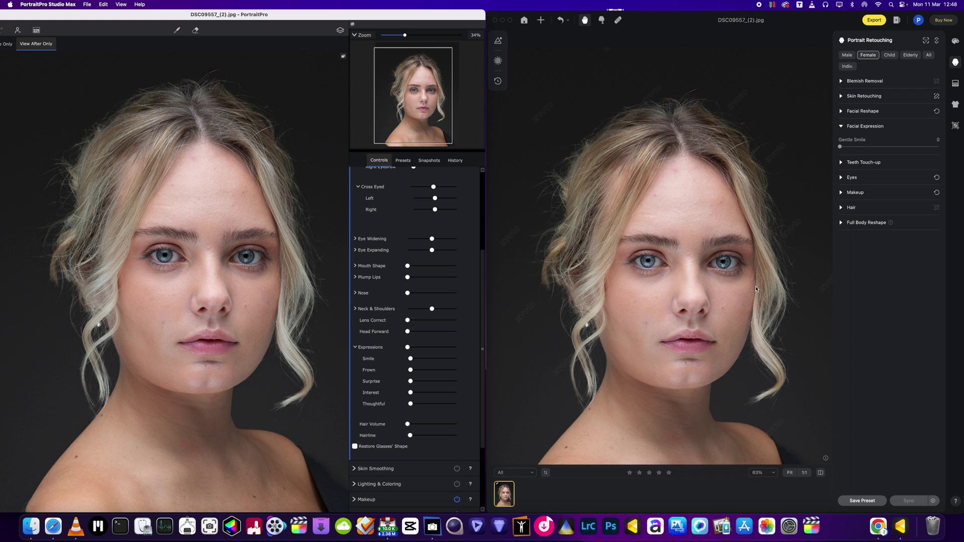
{"action": "scroll", "coordinate": [756, 289], "scroll_direction": "down", "scroll_amount": 1}
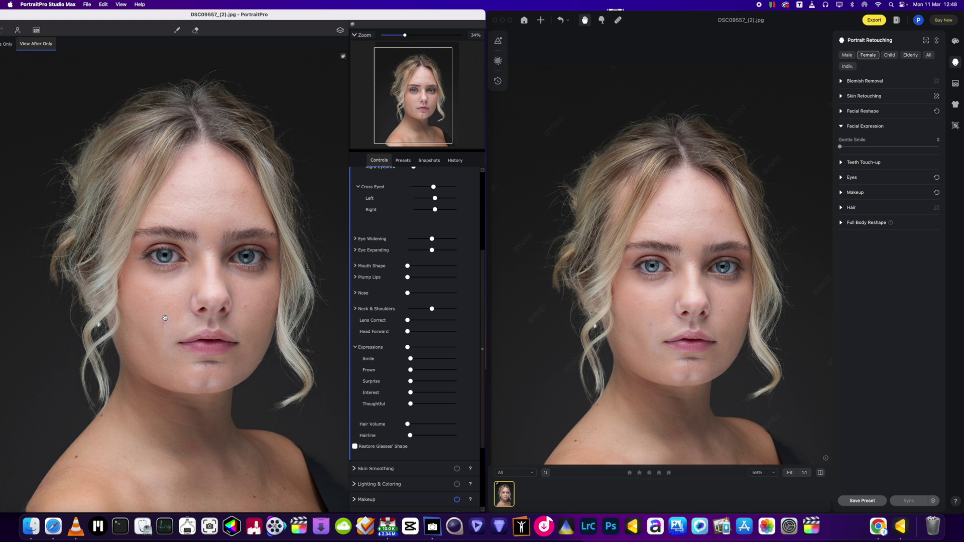
{"action": "scroll", "coordinate": [180, 343], "scroll_direction": "down", "scroll_amount": 1}
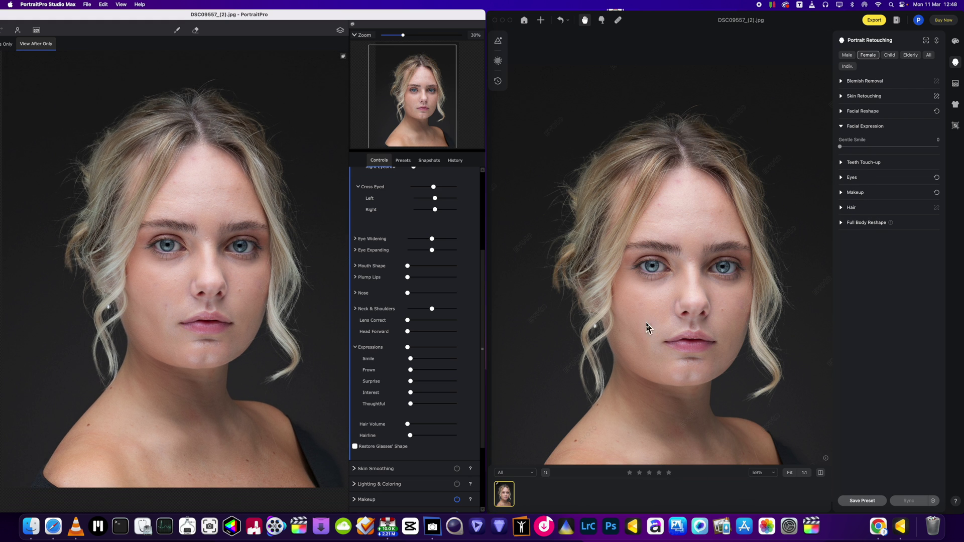
{"action": "scroll", "coordinate": [646, 324], "scroll_direction": "down", "scroll_amount": 1}
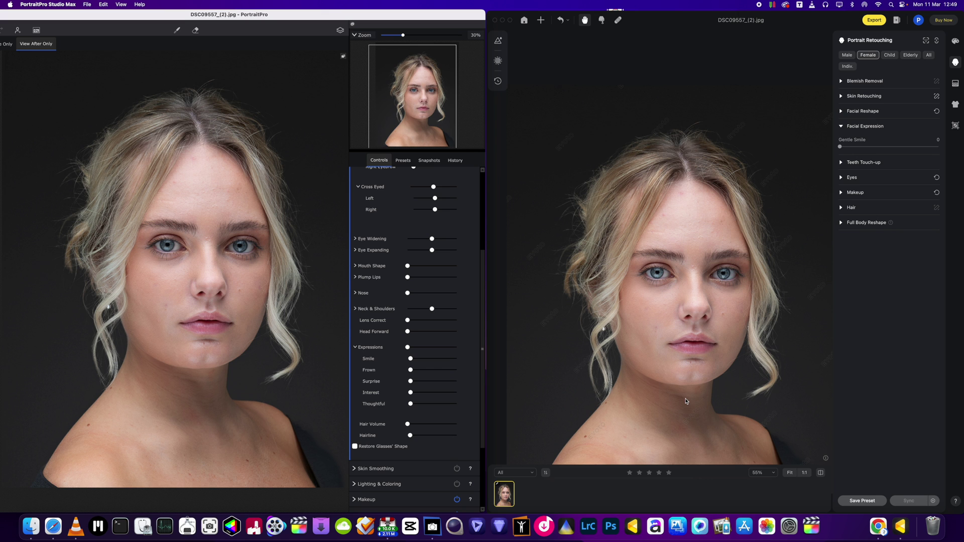
{"action": "scroll", "coordinate": [686, 401], "scroll_direction": "up", "scroll_amount": 2}
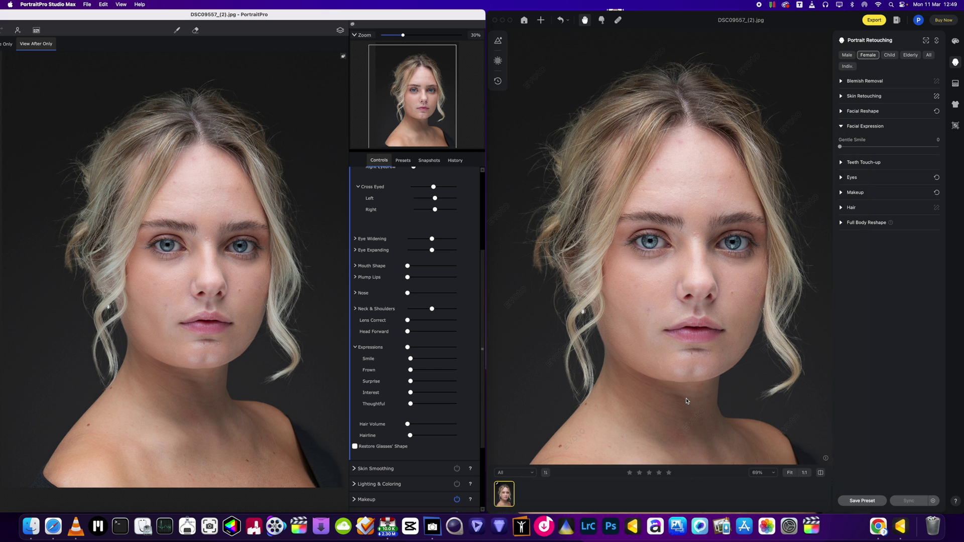